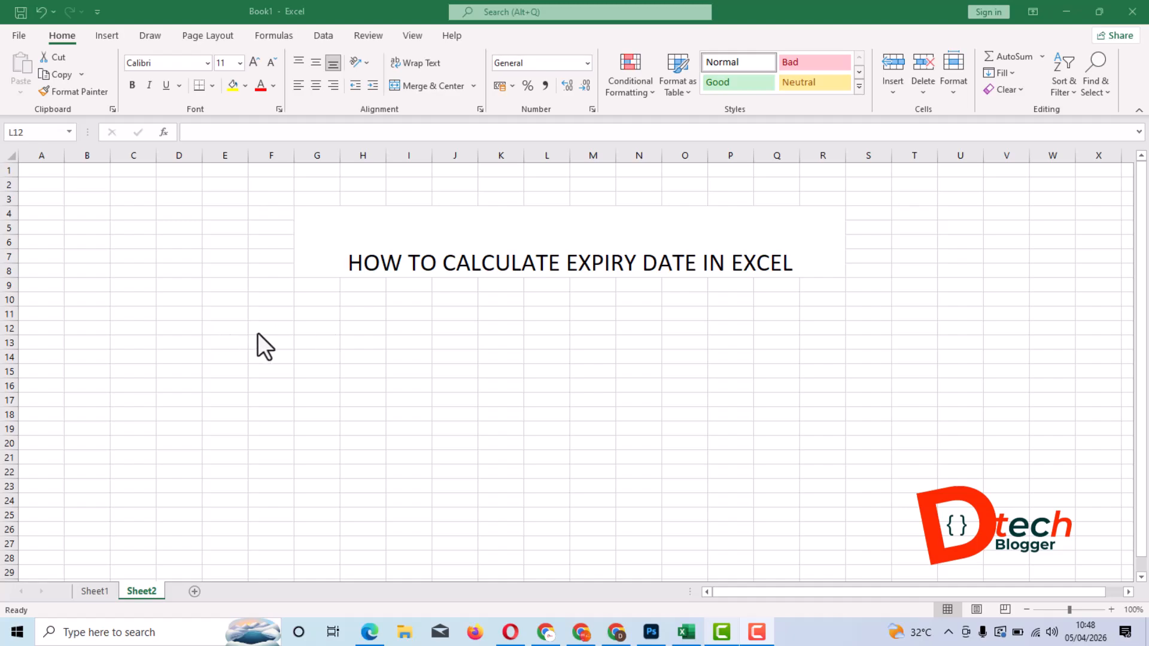
- Enter the column headers S/N in cell D11 and PRODUCTS in cell E11
{"action": "left_click", "coordinate": [178, 314]}
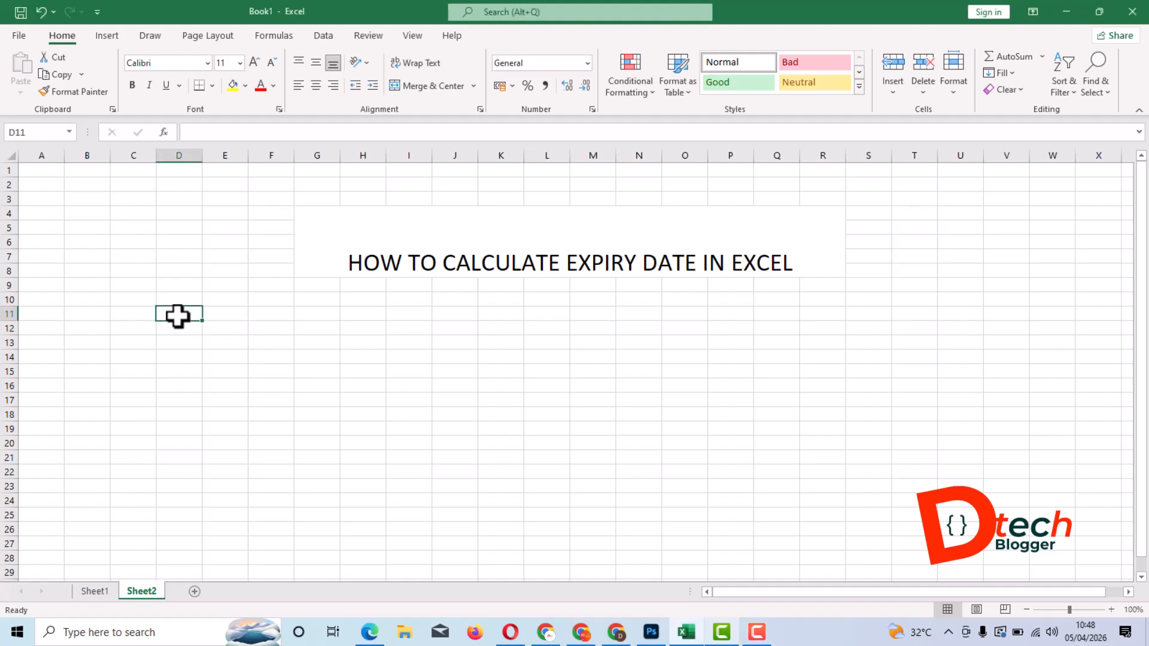
{"action": "type", "text": "S"}
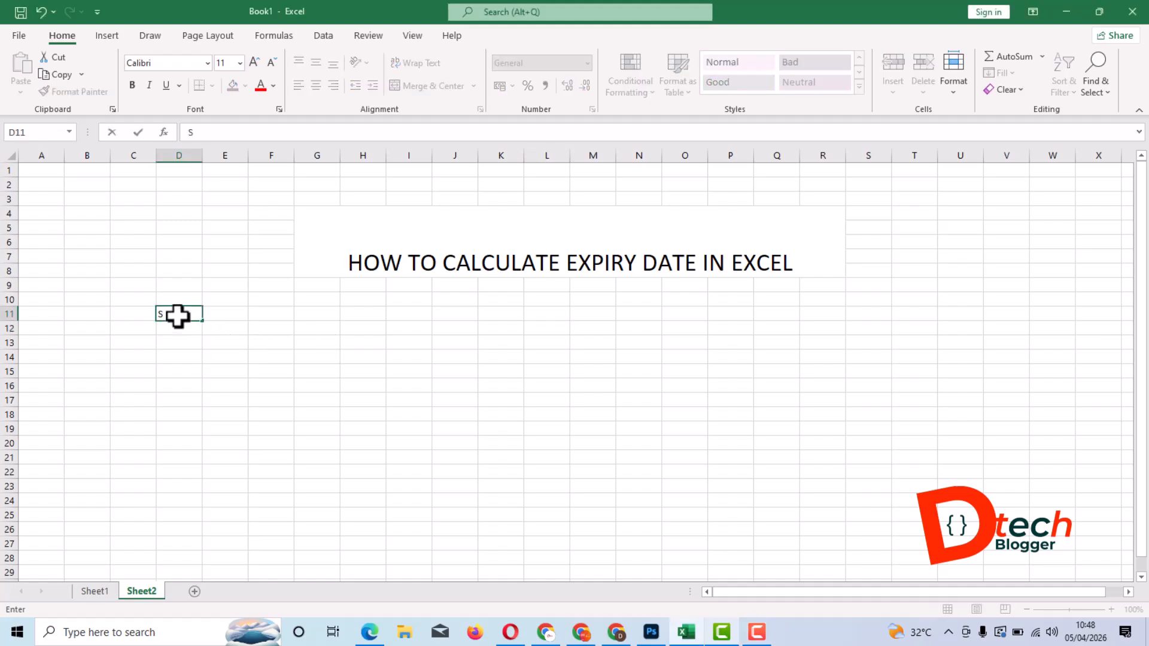
{"action": "type", "text": "/N"}
{"action": "key", "text": "Return"}
{"action": "key", "text": "Up"}
{"action": "key", "text": "Right"}
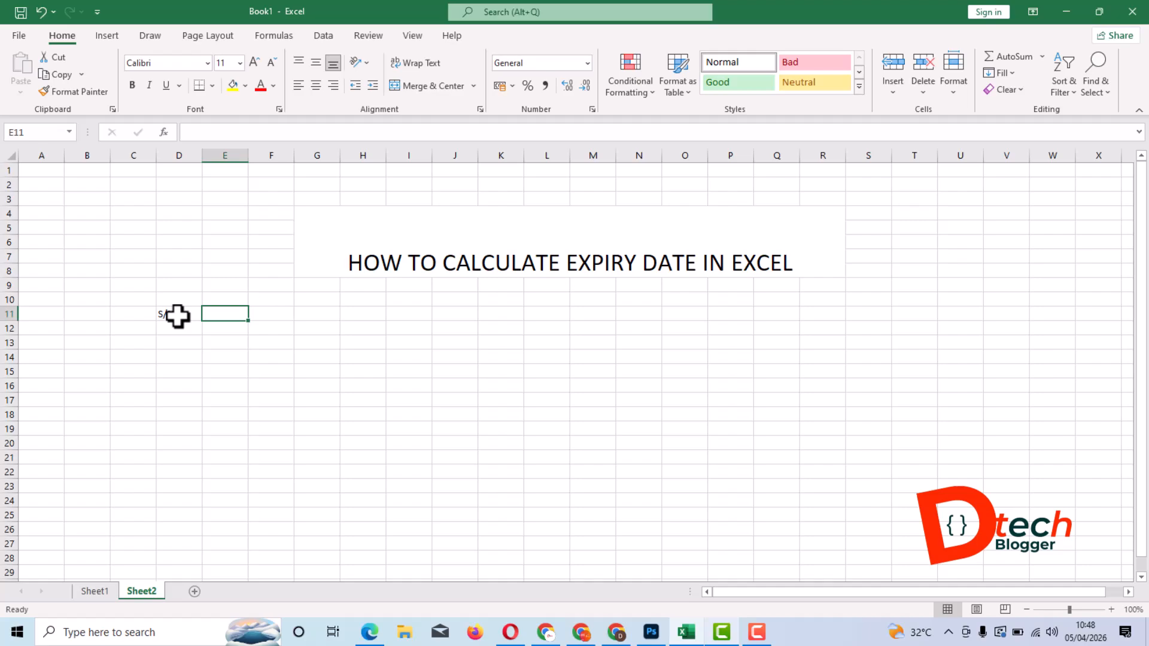
{"action": "type", "text": "PROD"}
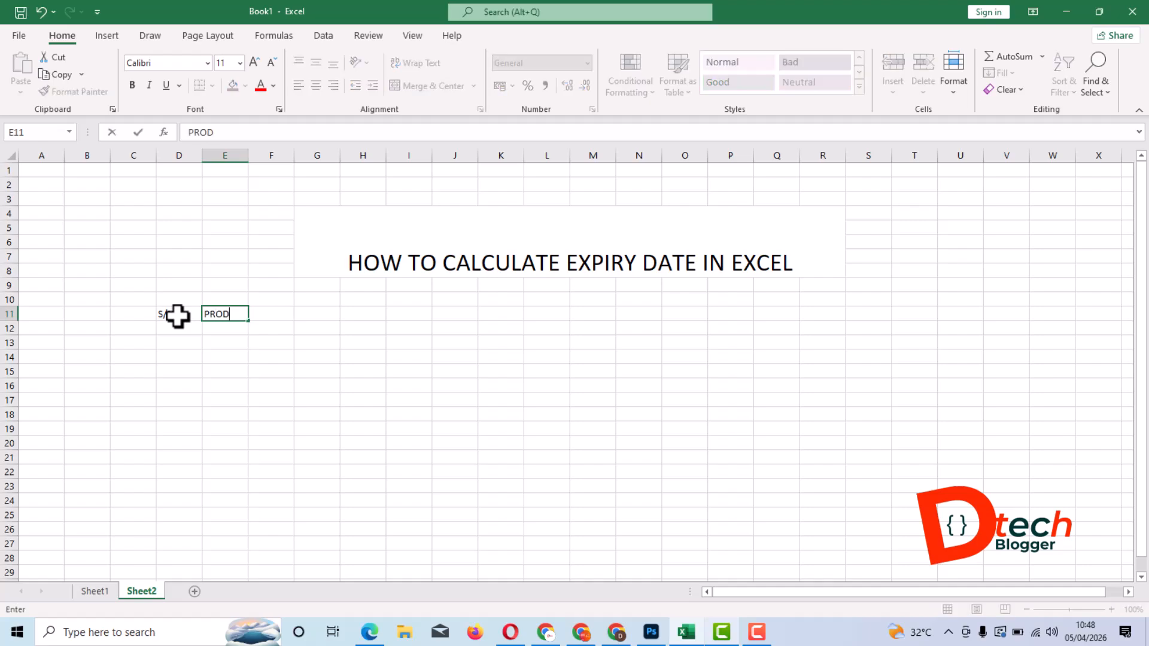
{"action": "type", "text": "UCTS"}
{"action": "key", "text": "Tab"}
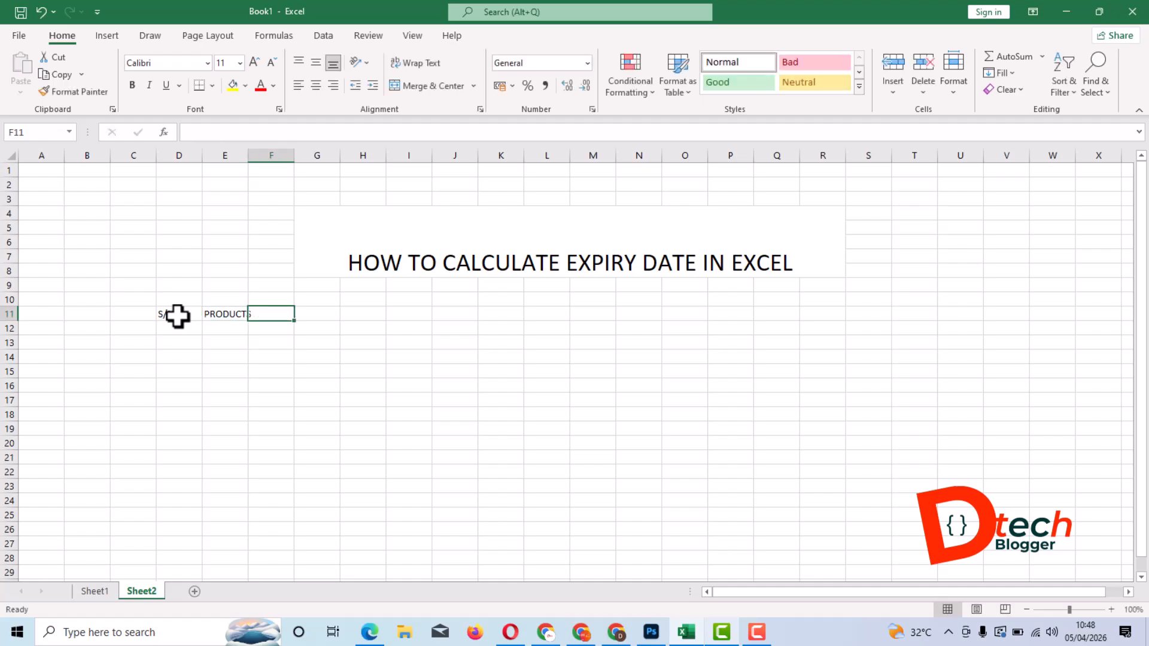
- Enter the header PRODUCTION DATE in cell F11
{"action": "type", "text": "MA"}
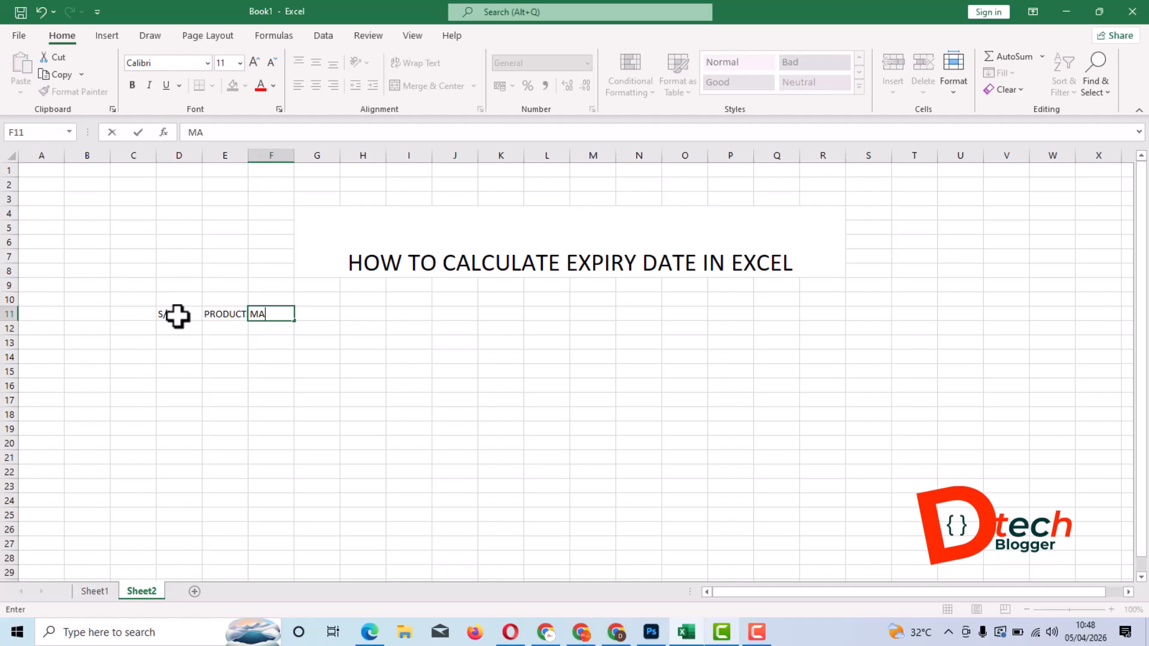
{"action": "key", "text": "BackSpace"}
{"action": "key", "text": "BackSpace"}
{"action": "type", "text": "PRODUCTION DATE"}
{"action": "key", "text": "Tab"}
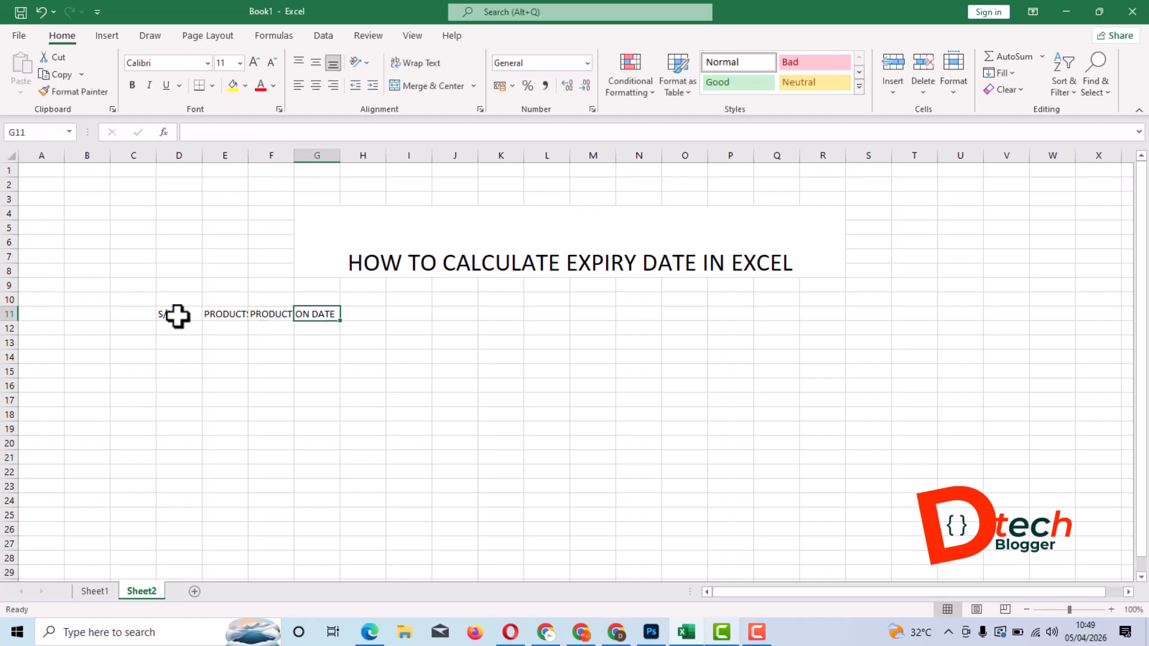
- Enter the headers EXPIRY MONTH in cell G11 and EXPIRY DATE in cell H11
{"action": "type", "text": "E"}
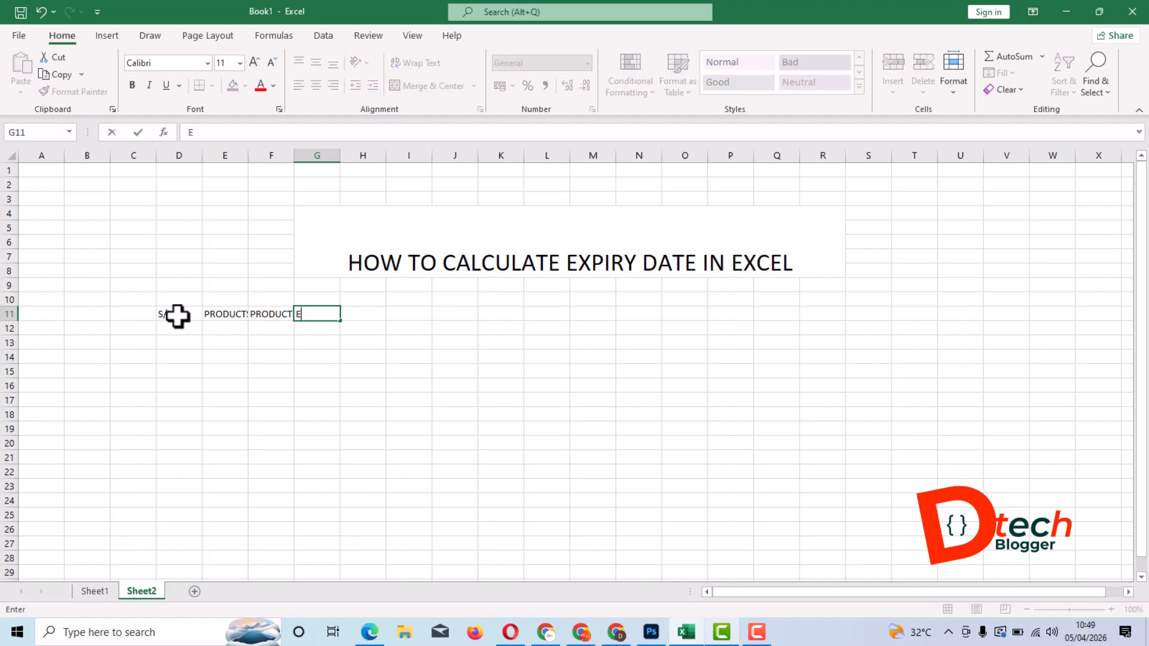
{"action": "type", "text": "XPIRY MONTH"}
{"action": "key", "text": "Tab"}
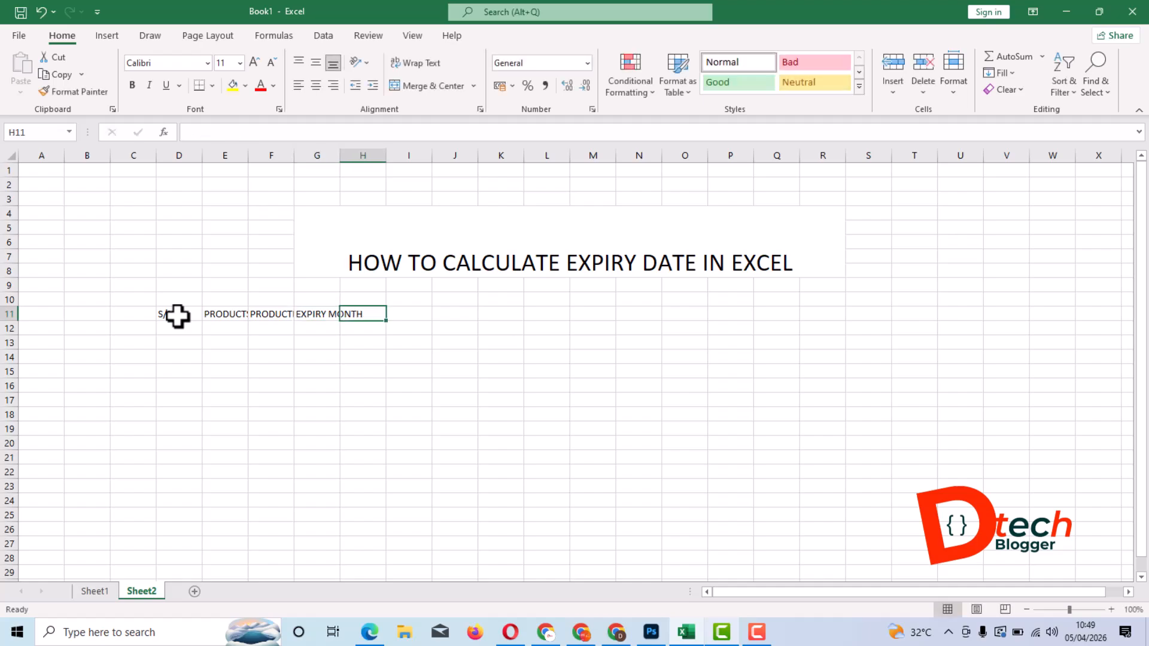
{"action": "type", "text": "EXPIRY"}
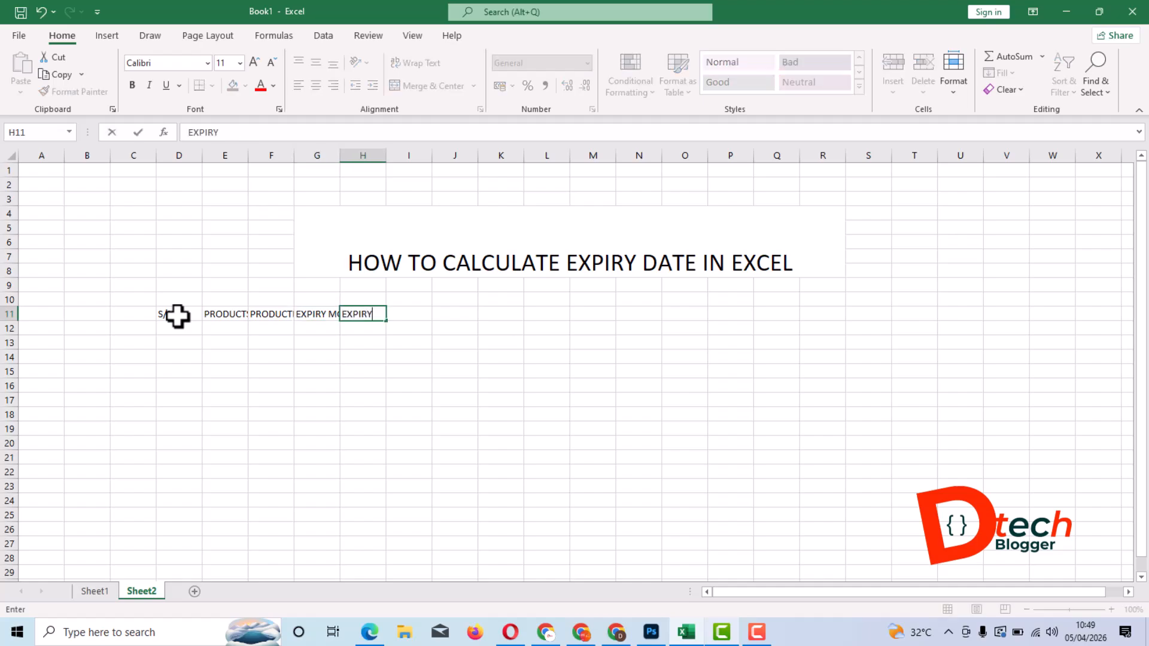
{"action": "type", "text": " DATE"}
{"action": "left_click", "coordinate": [264, 312]}
{"action": "left_click", "coordinate": [152, 316]}
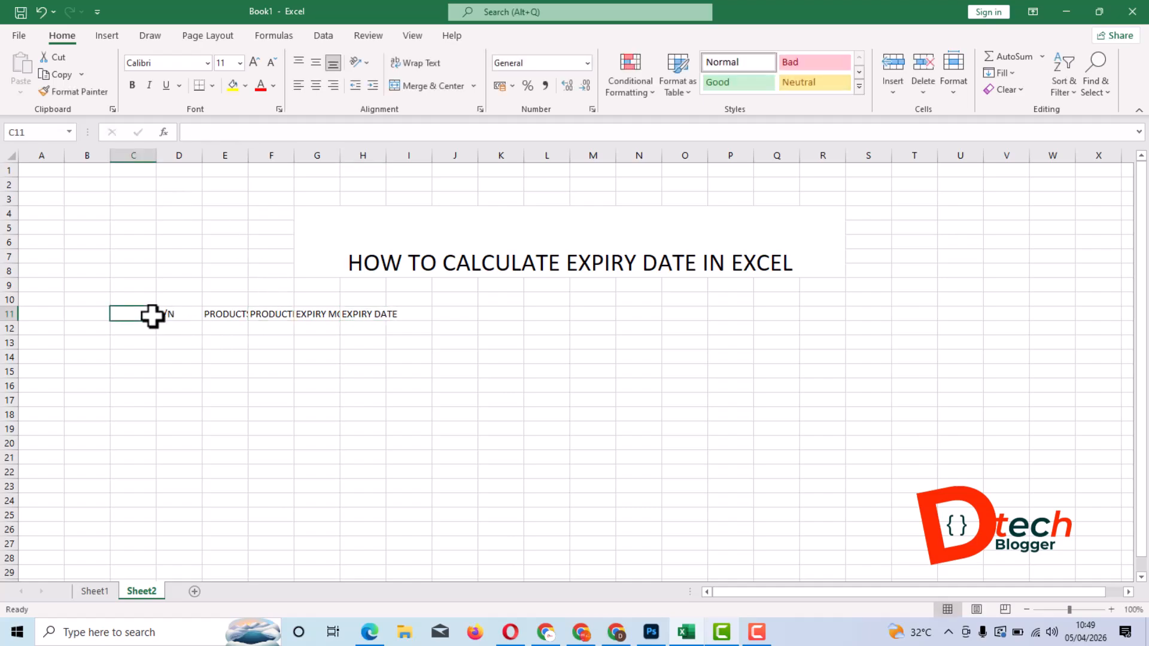
- Autofit the widths of columns E, F, G and H to their header text
{"action": "left_click", "coordinate": [177, 314]}
{"action": "left_click", "coordinate": [226, 313]}
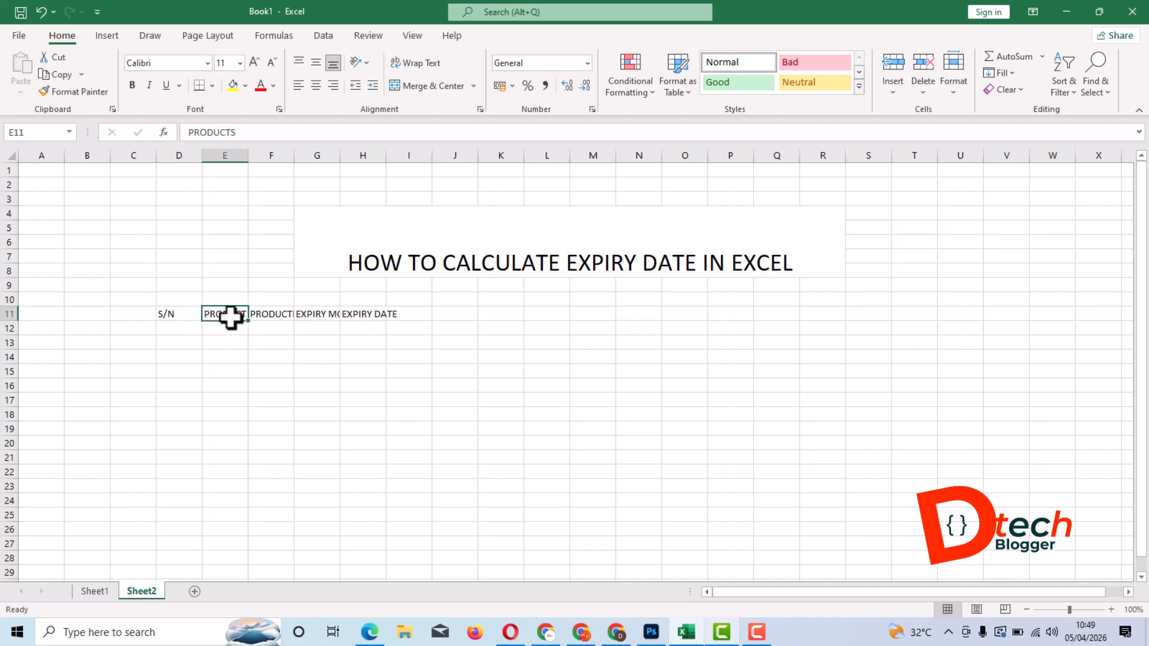
{"action": "double_click", "coordinate": [249, 156]}
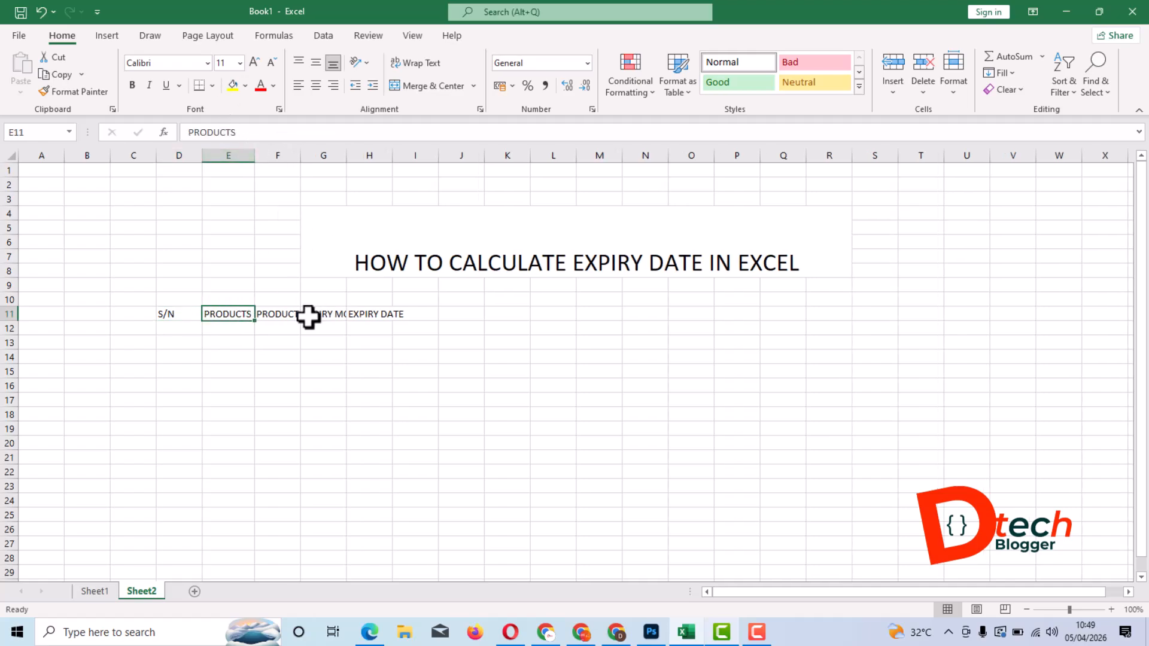
{"action": "left_click", "coordinate": [271, 313]}
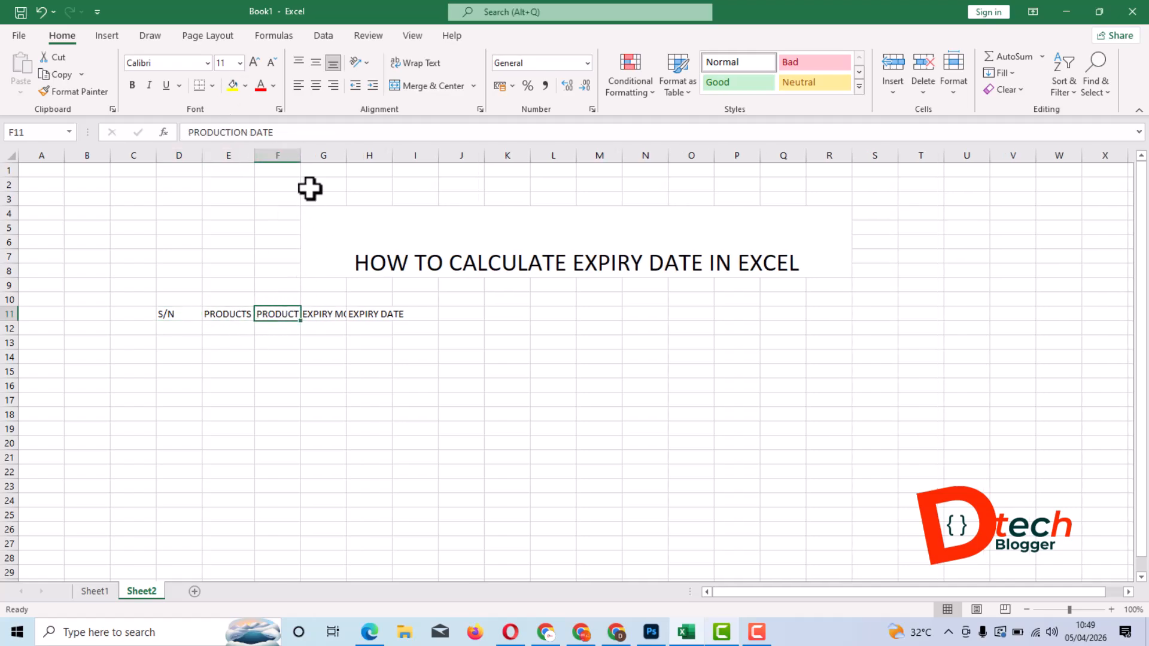
{"action": "double_click", "coordinate": [301, 156]}
{"action": "left_click", "coordinate": [370, 314]}
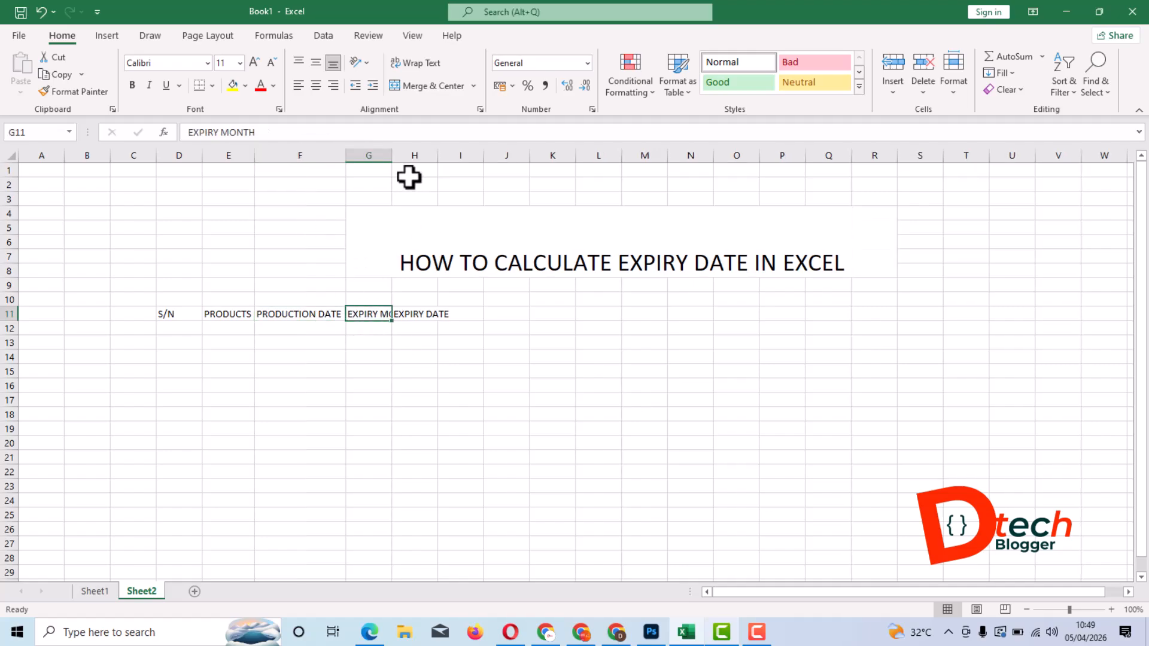
{"action": "double_click", "coordinate": [392, 156]}
{"action": "left_click", "coordinate": [449, 316]}
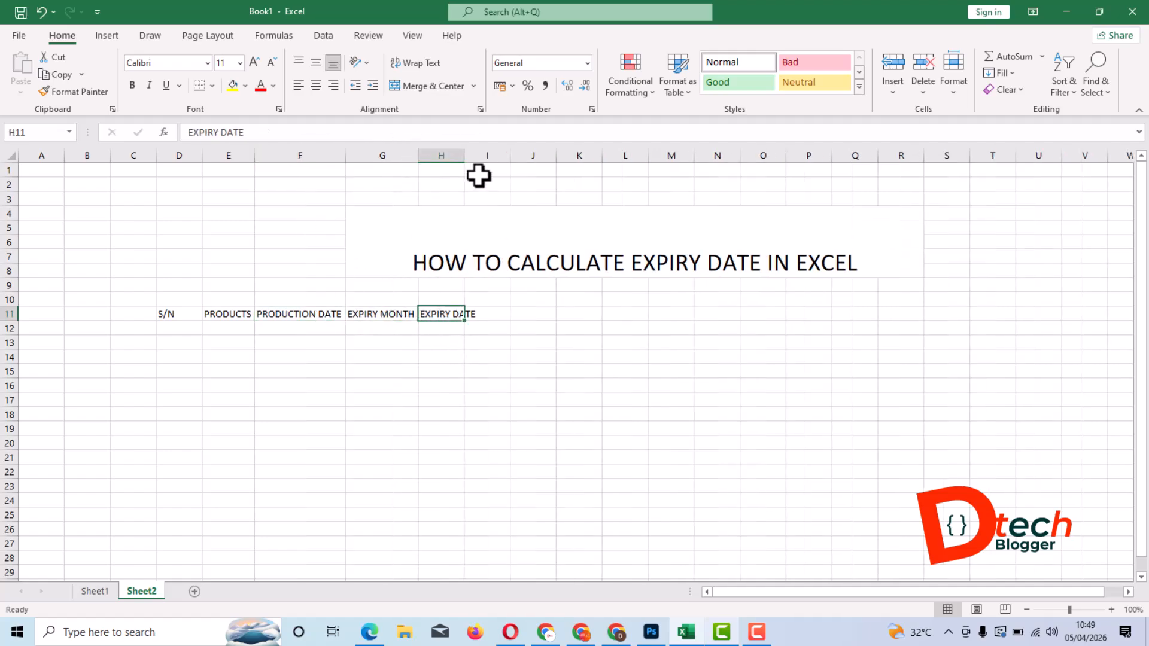
{"action": "double_click", "coordinate": [465, 155]}
{"action": "left_click", "coordinate": [503, 388]}
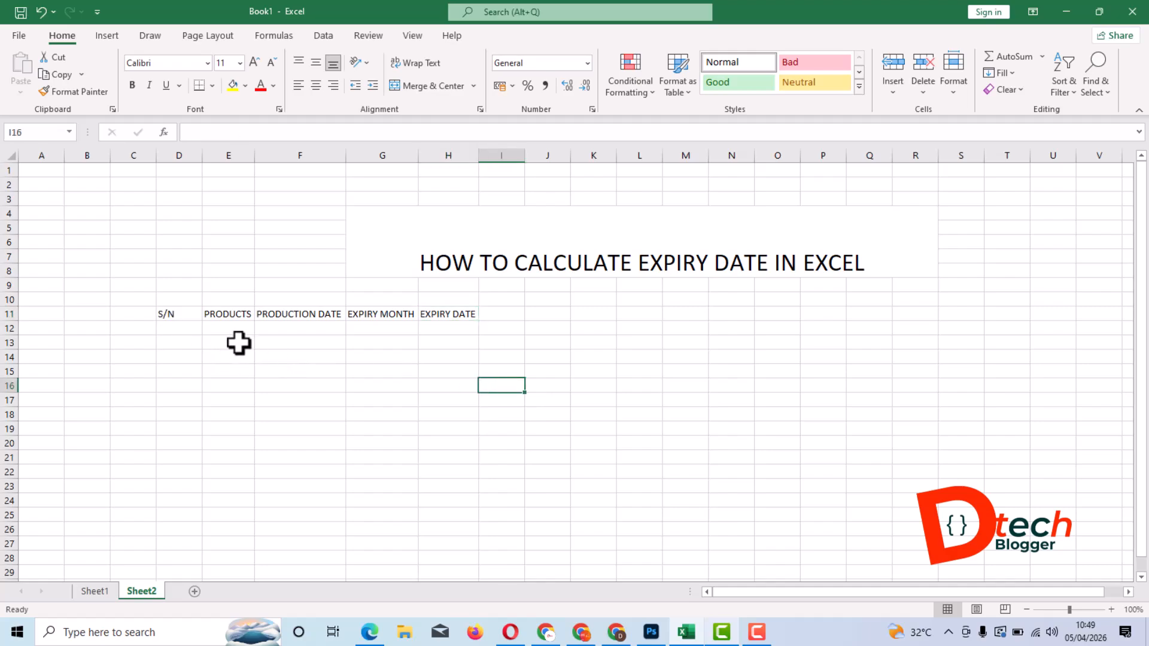
- Enter the serial numbers 1 and 2 in cells D12 and D13 under S/N
{"action": "scroll", "coordinate": [239, 343], "scroll_direction": "up", "scroll_amount": 3}
{"action": "scroll", "coordinate": [811, 274], "scroll_direction": "down", "scroll_amount": 3}
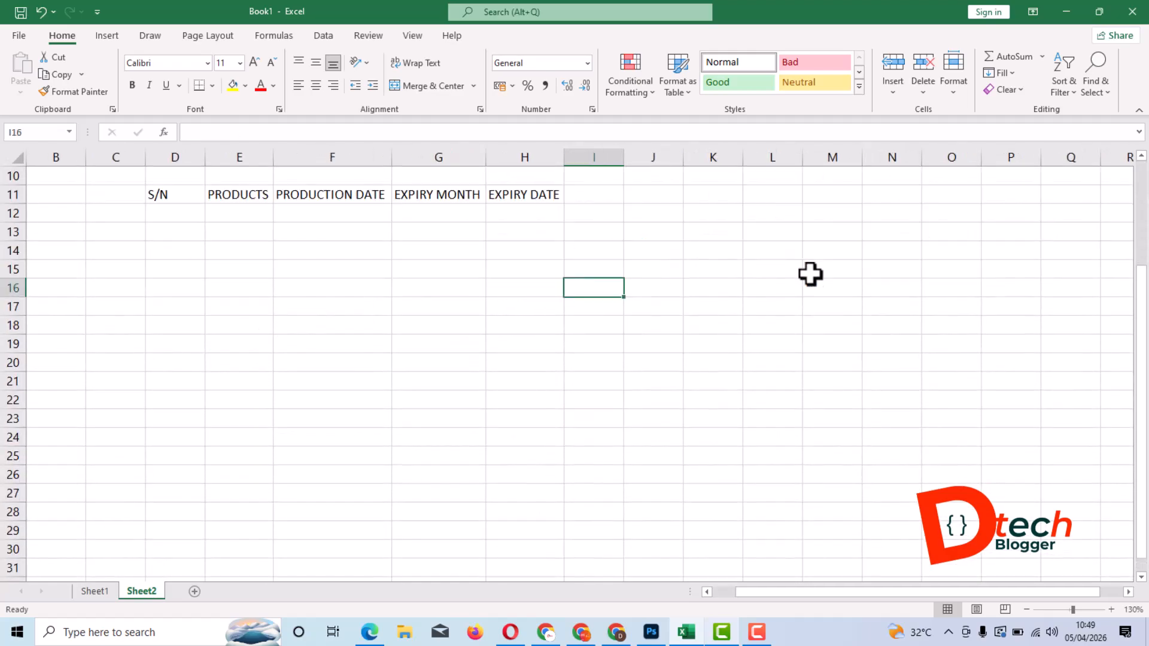
{"action": "scroll", "coordinate": [810, 274], "scroll_direction": "up", "scroll_amount": 2}
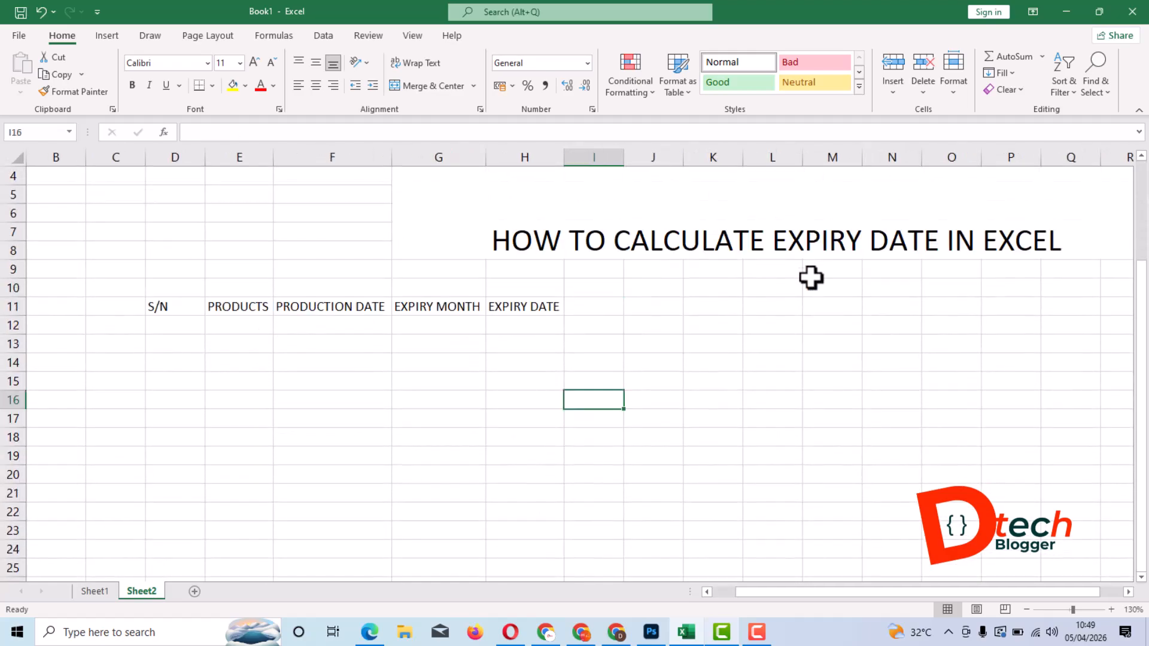
{"action": "left_click", "coordinate": [172, 324]}
{"action": "type", "text": "1"}
{"action": "key", "text": "Return"}
{"action": "type", "text": "2"}
{"action": "key", "text": "Return"}
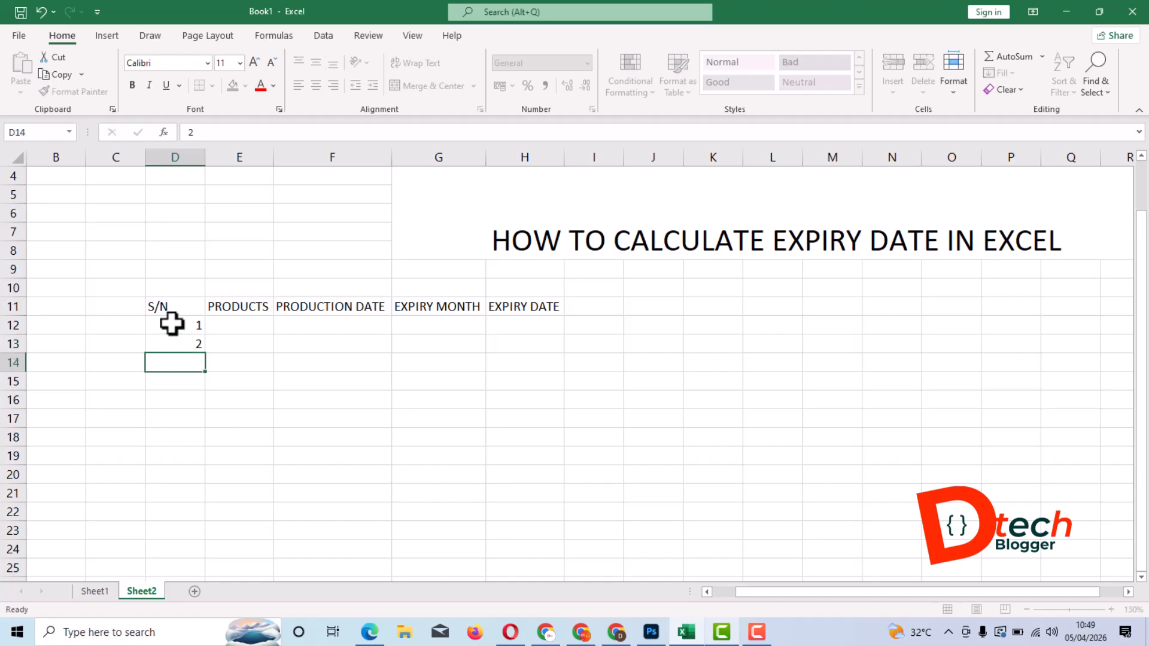
- Extend the serial number series from D12:D13 down to 5 in cell D16
{"action": "key", "text": "Up"}
{"action": "left_click", "coordinate": [174, 326]}
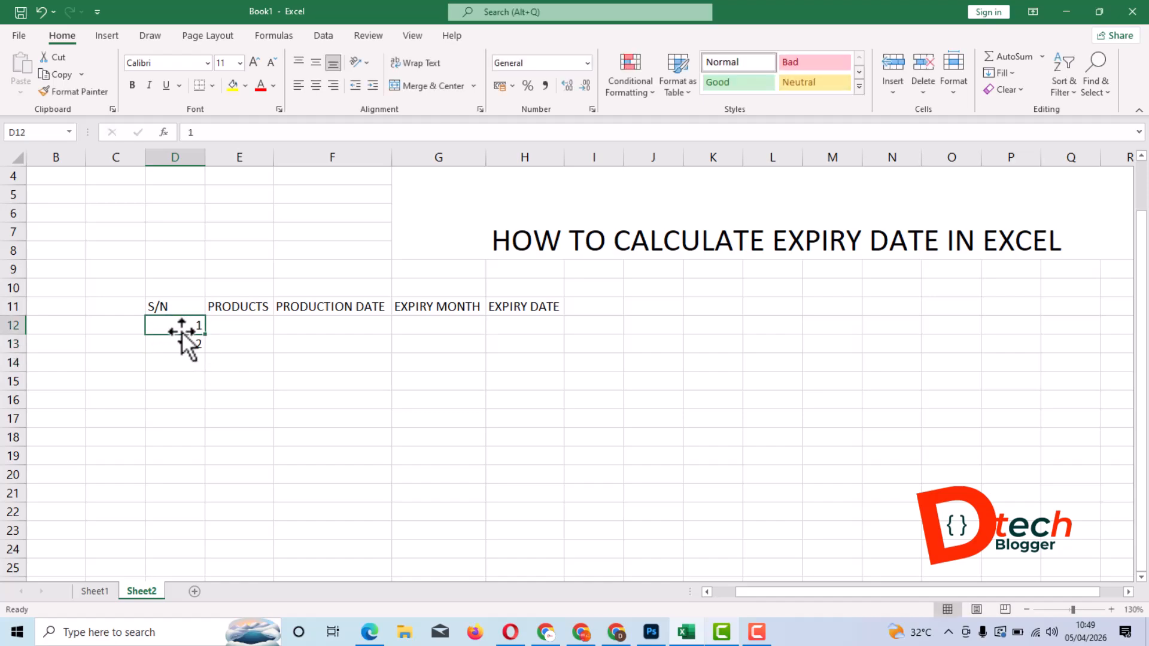
{"action": "left_click_drag", "start_coordinate": [187, 326], "coordinate": [187, 350]}
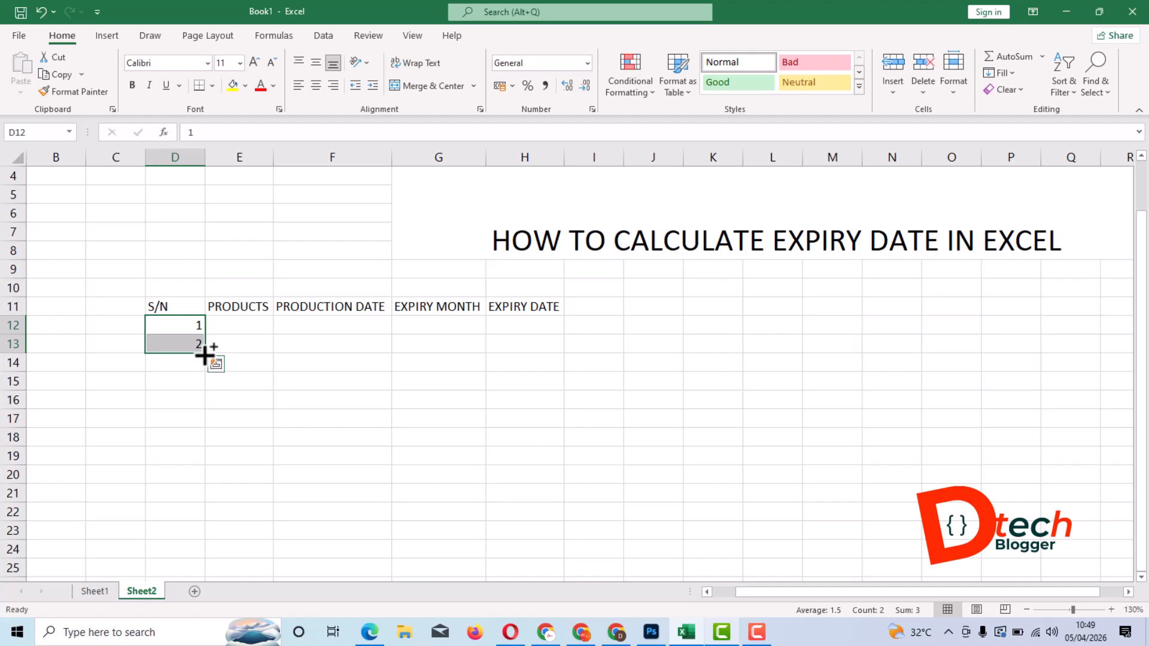
{"action": "scroll", "coordinate": [203, 356], "scroll_direction": "up", "scroll_amount": 7, "text": "ctrl"}
{"action": "scroll", "coordinate": [367, 308], "scroll_direction": "down", "scroll_amount": 7}
{"action": "scroll", "coordinate": [90, 452], "scroll_direction": "up", "scroll_amount": 4}
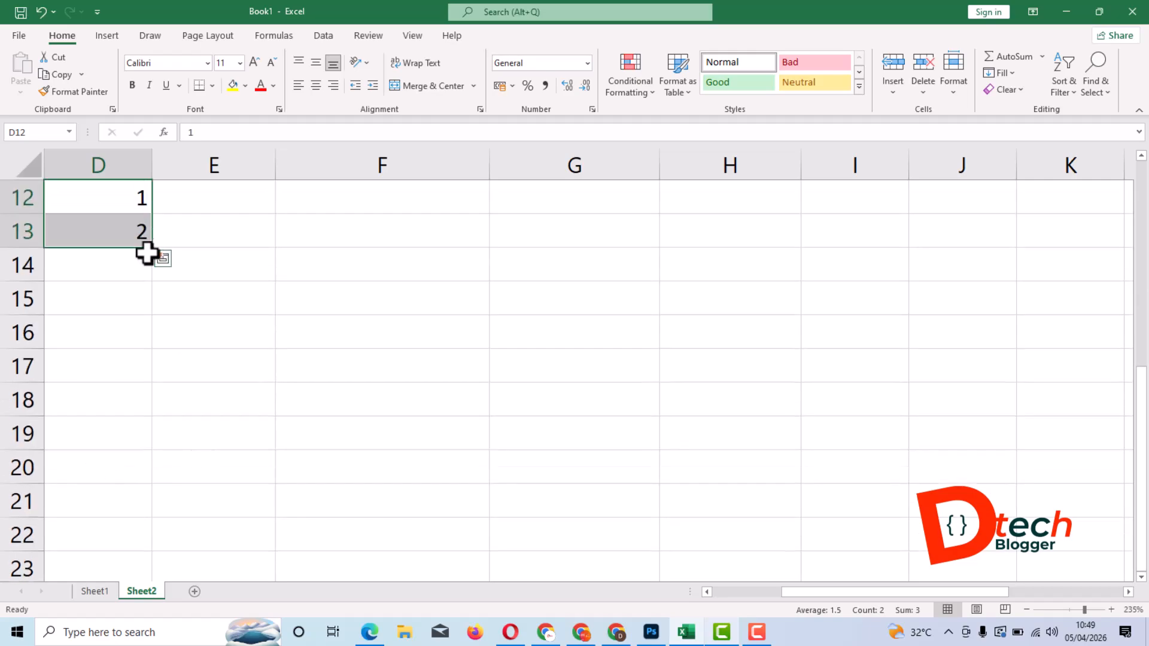
{"action": "scroll", "coordinate": [324, 338], "scroll_direction": "down", "scroll_amount": 3, "text": "ctrl"}
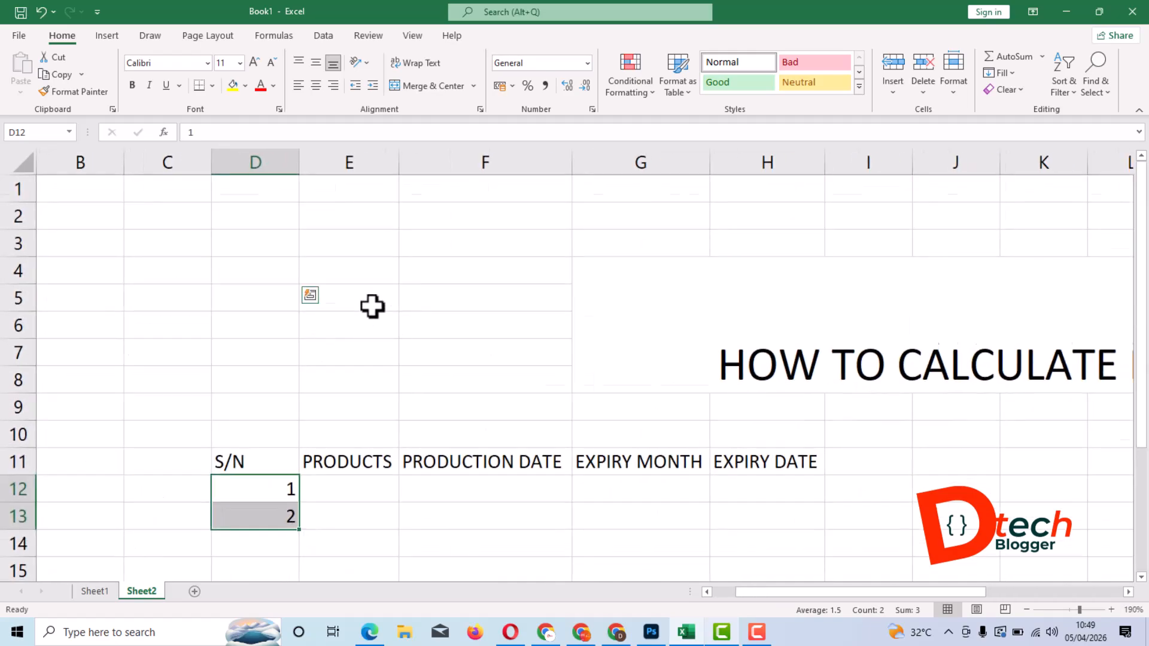
{"action": "scroll", "coordinate": [372, 306], "scroll_direction": "down", "scroll_amount": 3}
{"action": "scroll", "coordinate": [367, 346], "scroll_direction": "up", "scroll_amount": 3}
{"action": "scroll", "coordinate": [434, 337], "scroll_direction": "down", "scroll_amount": 1, "text": "ctrl"}
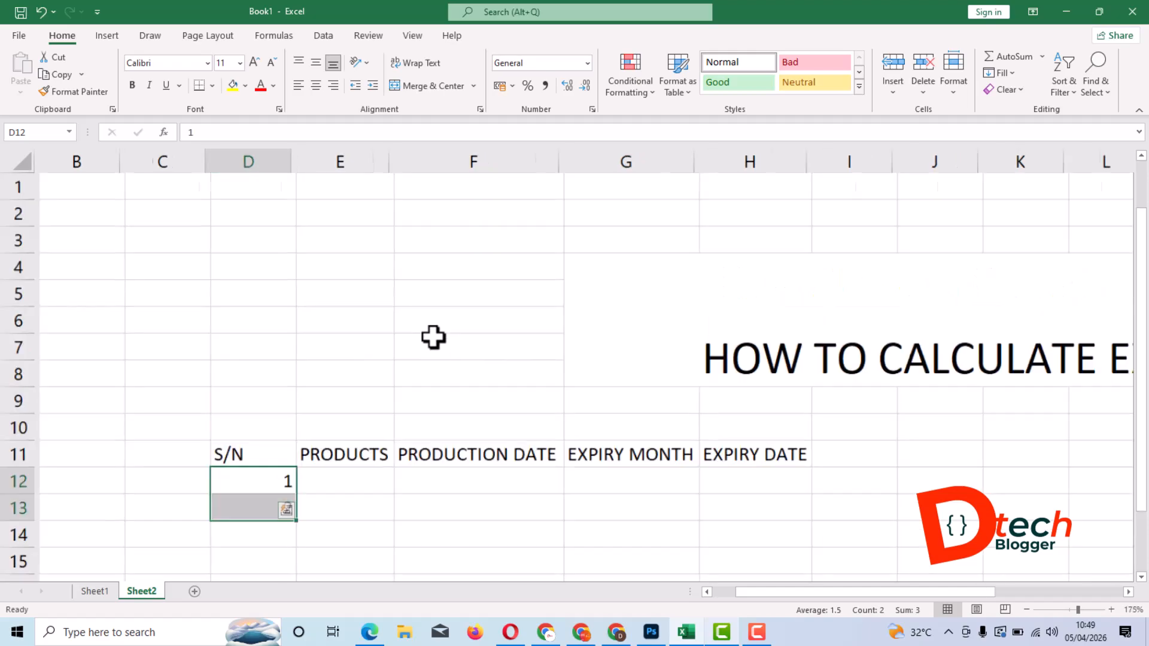
{"action": "key", "text": "ctrl+q"}
{"action": "scroll", "coordinate": [330, 343], "scroll_direction": "down", "scroll_amount": 2}
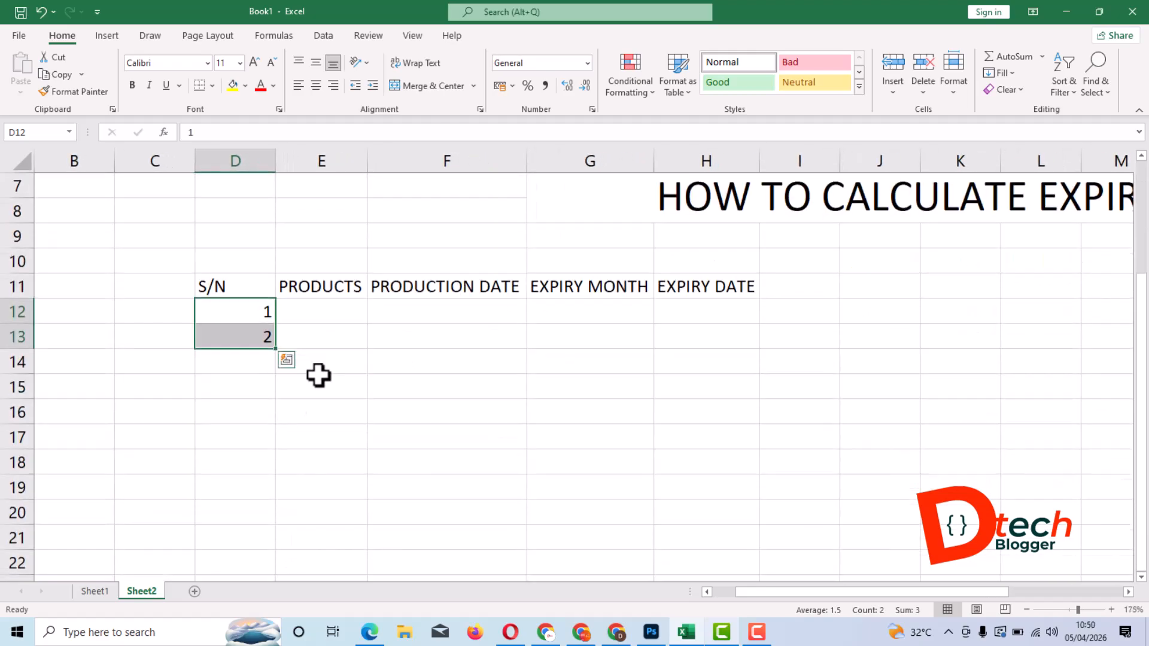
{"action": "left_click_drag", "start_coordinate": [276, 349], "coordinate": [290, 426]}
- Enter the products FLOUR, SUGAR and NUTMEG in cells E12 to E14
{"action": "left_click", "coordinate": [322, 311]}
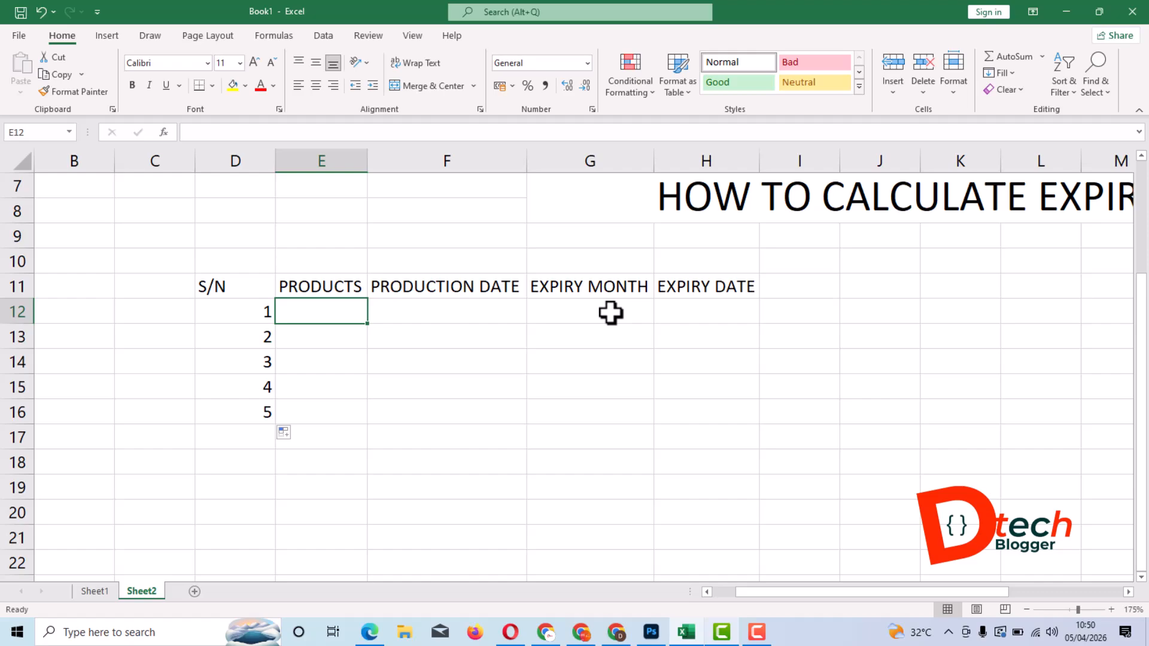
{"action": "type", "text": "FLOUR"}
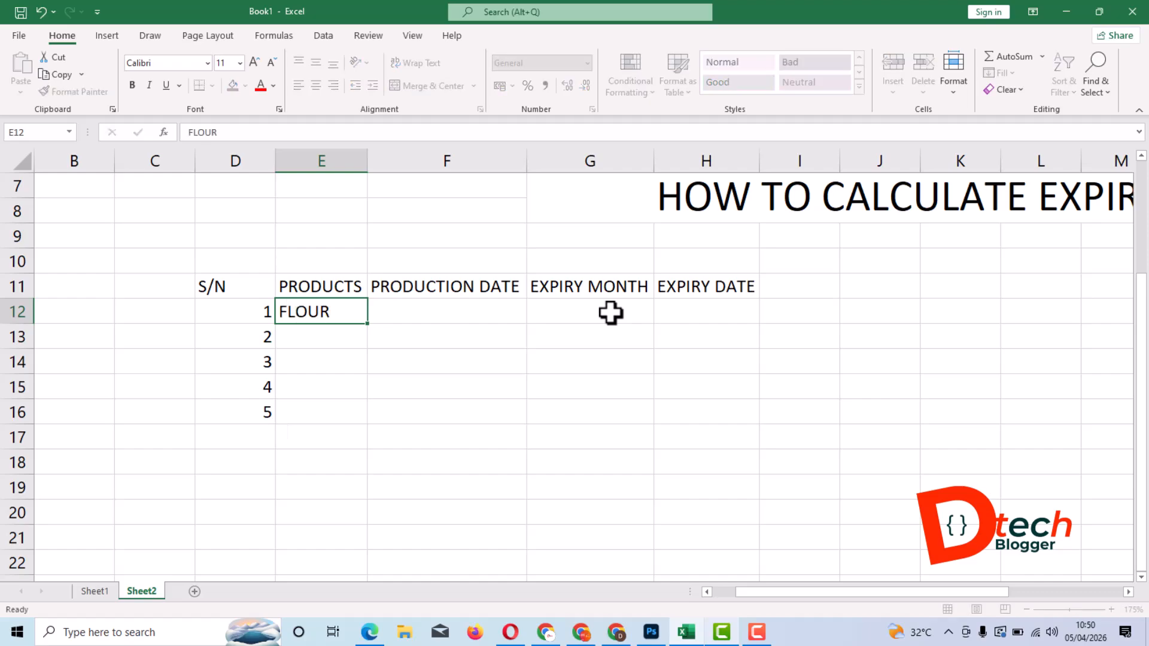
{"action": "key", "text": "Return"}
{"action": "type", "text": "SUGAR"}
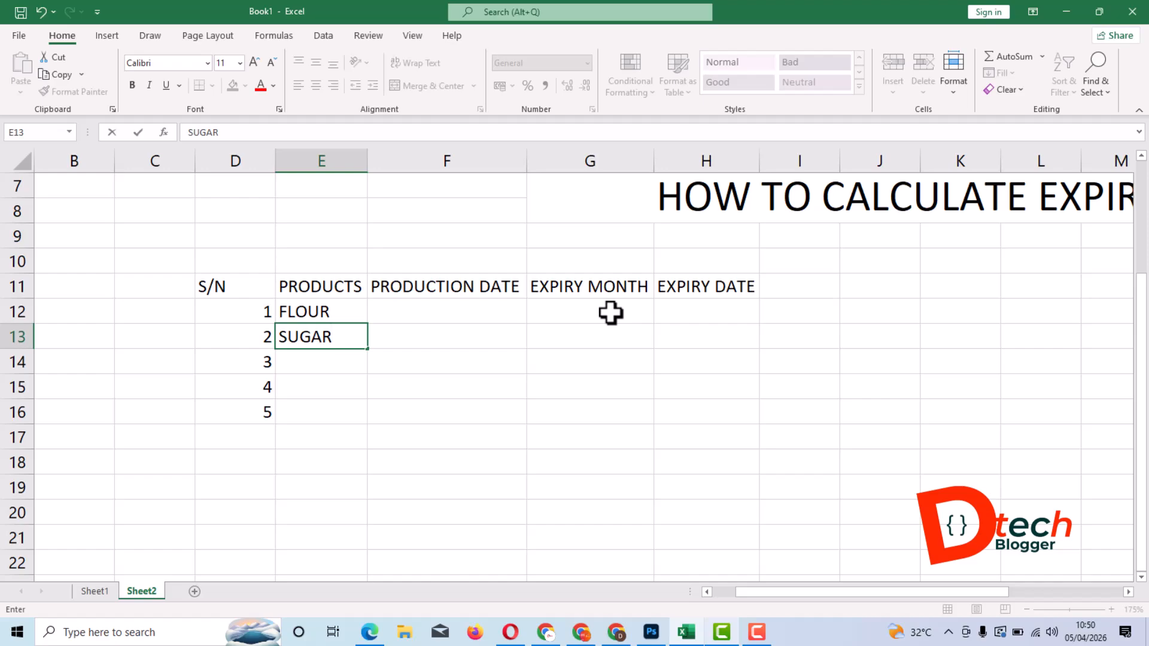
{"action": "key", "text": "Return"}
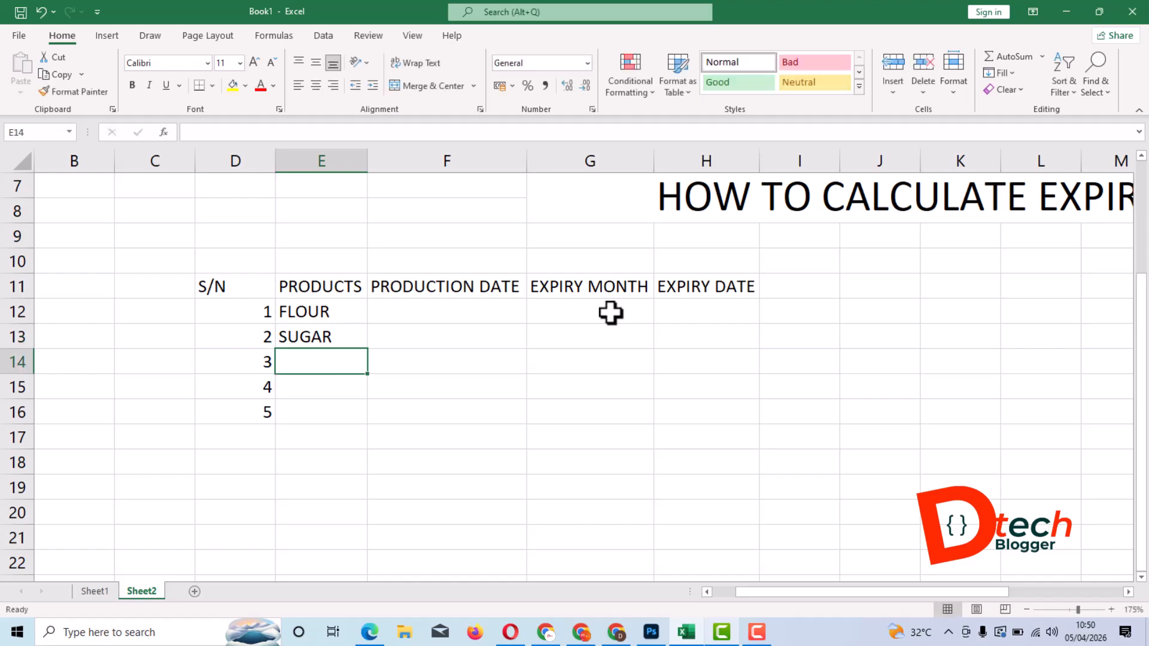
{"action": "type", "text": "NUT"}
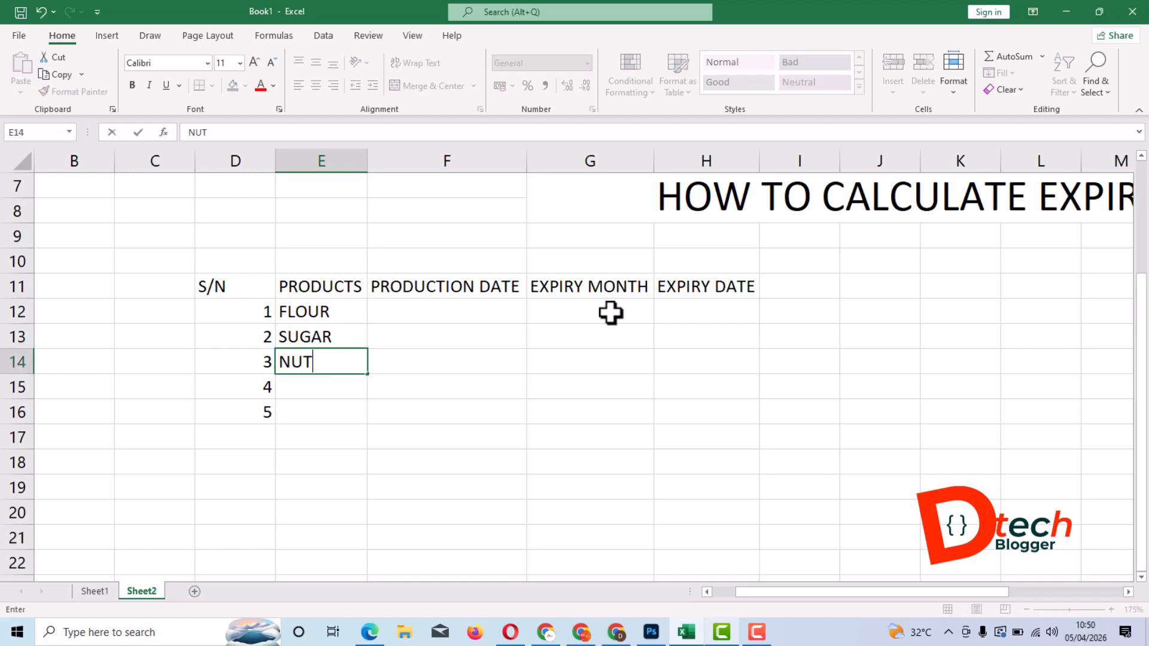
{"action": "type", "text": "MEG"}
{"action": "key", "text": "Return"}
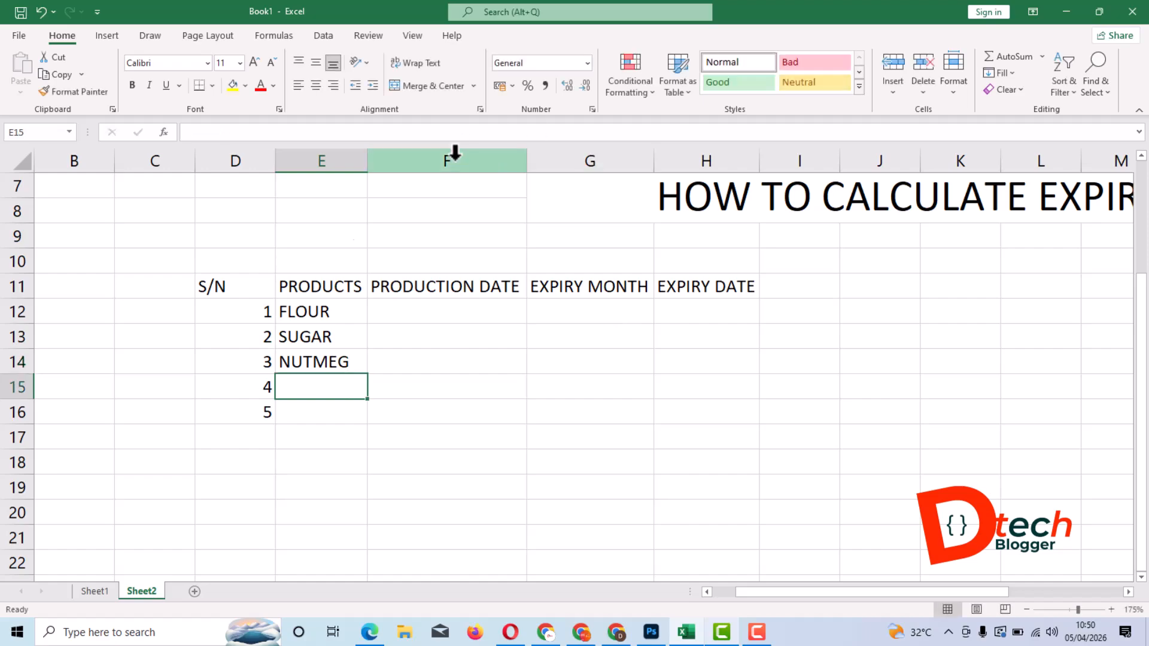
{"action": "left_click", "coordinate": [423, 306]}
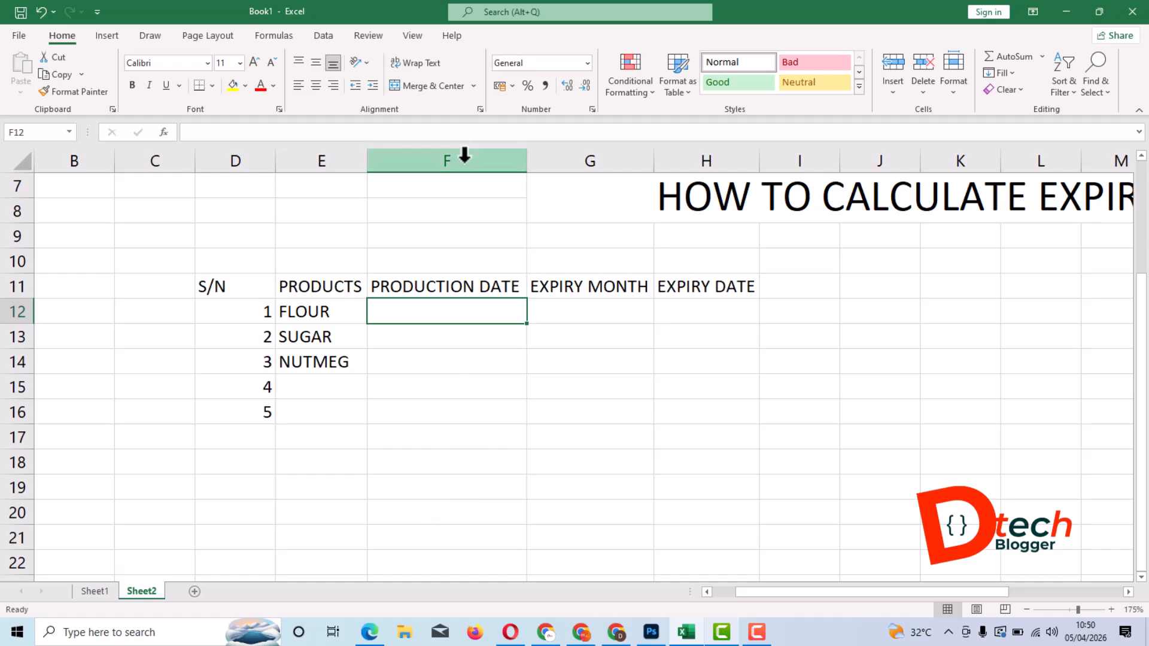
{"action": "left_click", "coordinate": [359, 344]}
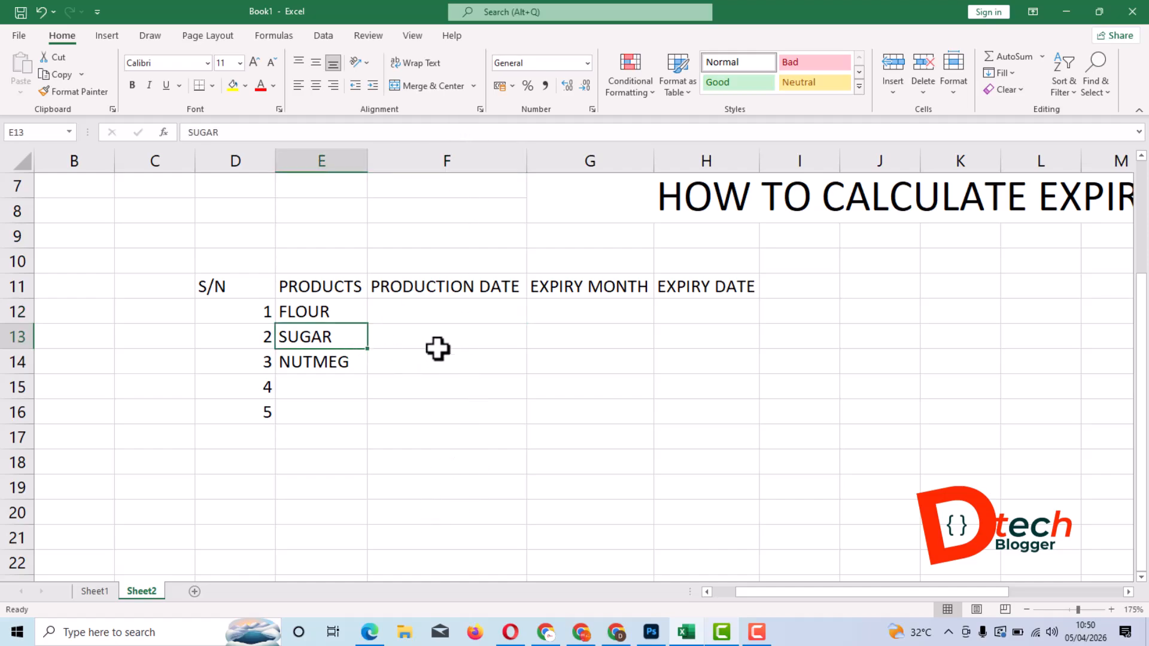
{"action": "left_click", "coordinate": [459, 316]}
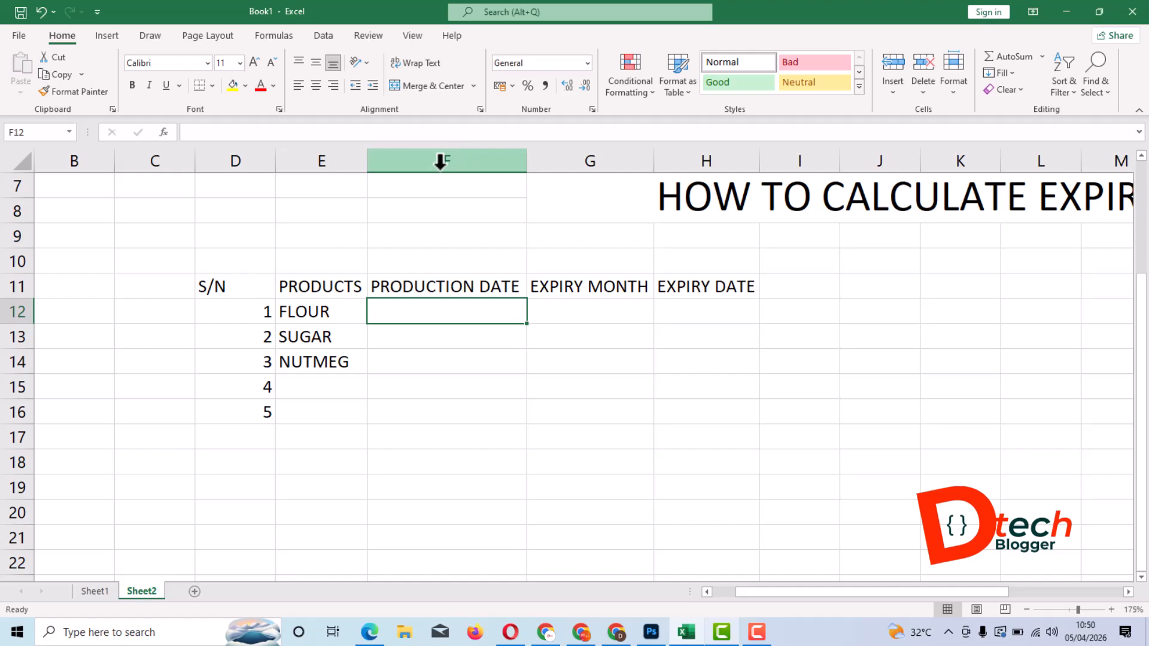
- Format the whole PRODUCTION DATE column F with the Long Date number format
{"action": "left_click", "coordinate": [464, 162]}
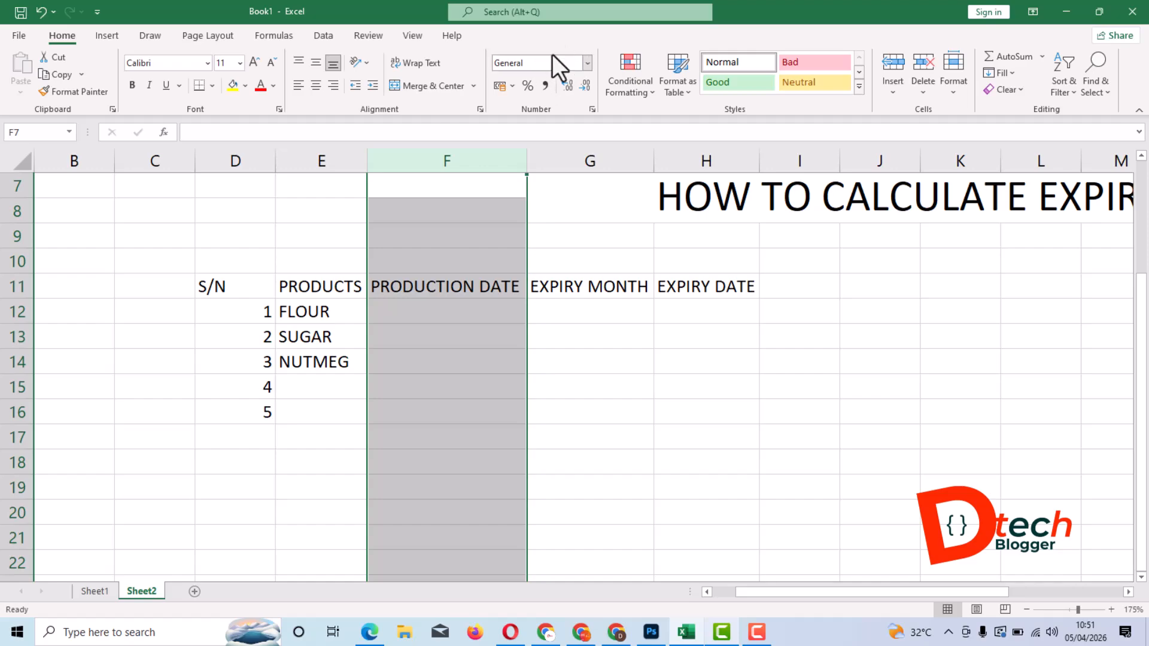
{"action": "left_click", "coordinate": [587, 64]}
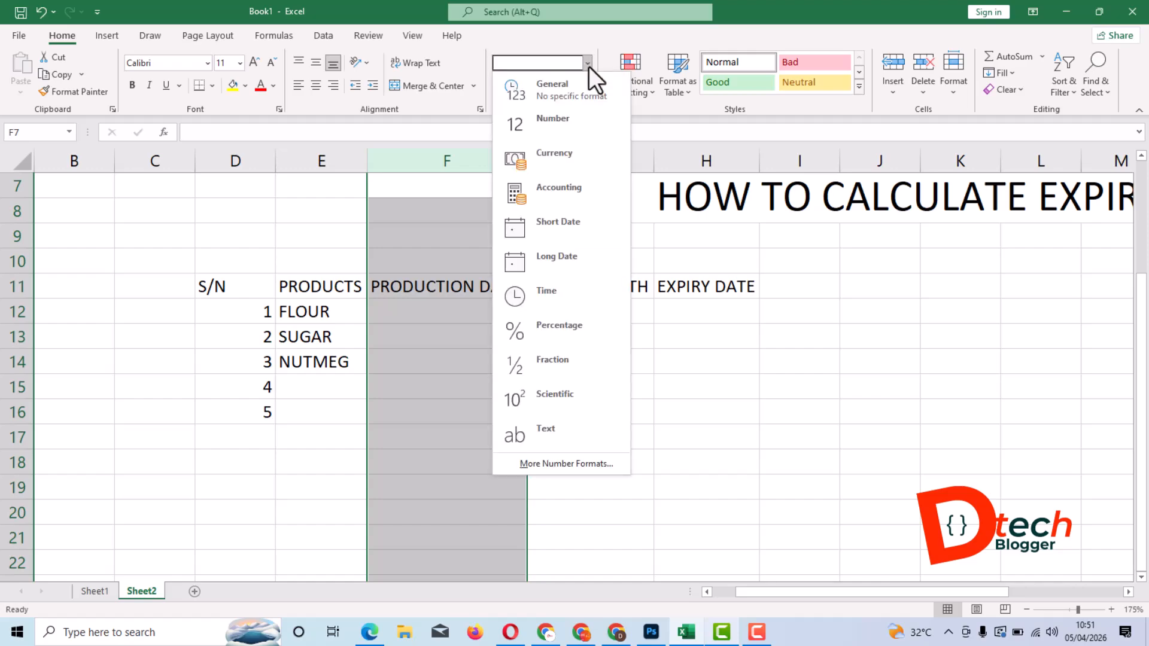
{"action": "left_click", "coordinate": [569, 262]}
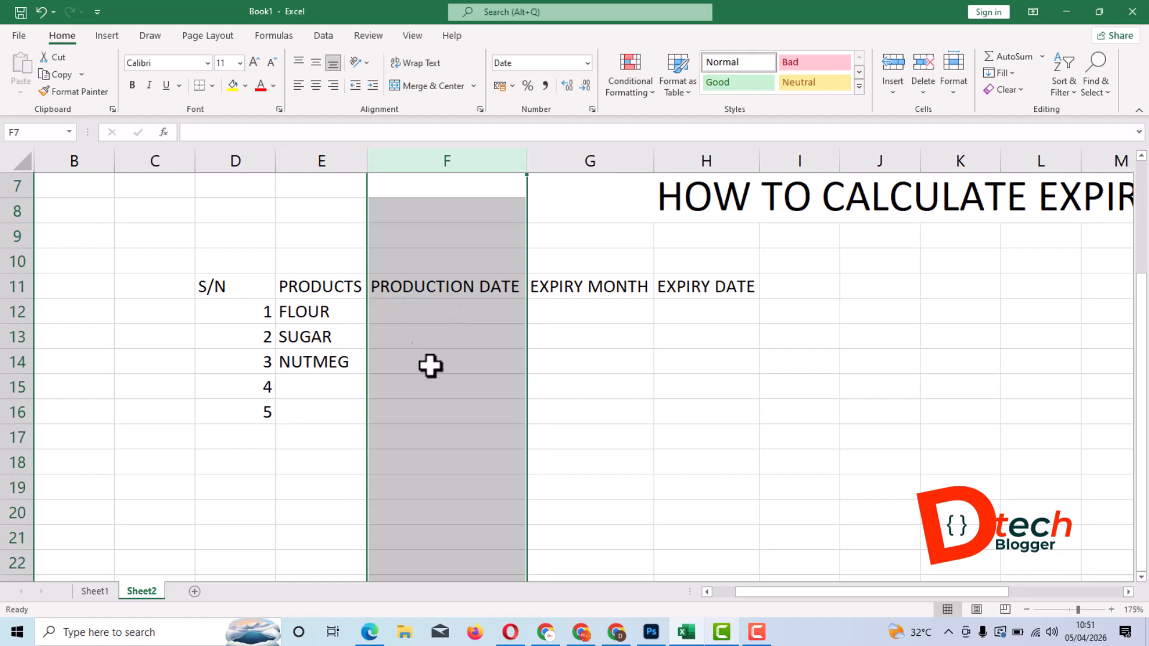
{"action": "left_click", "coordinate": [319, 321]}
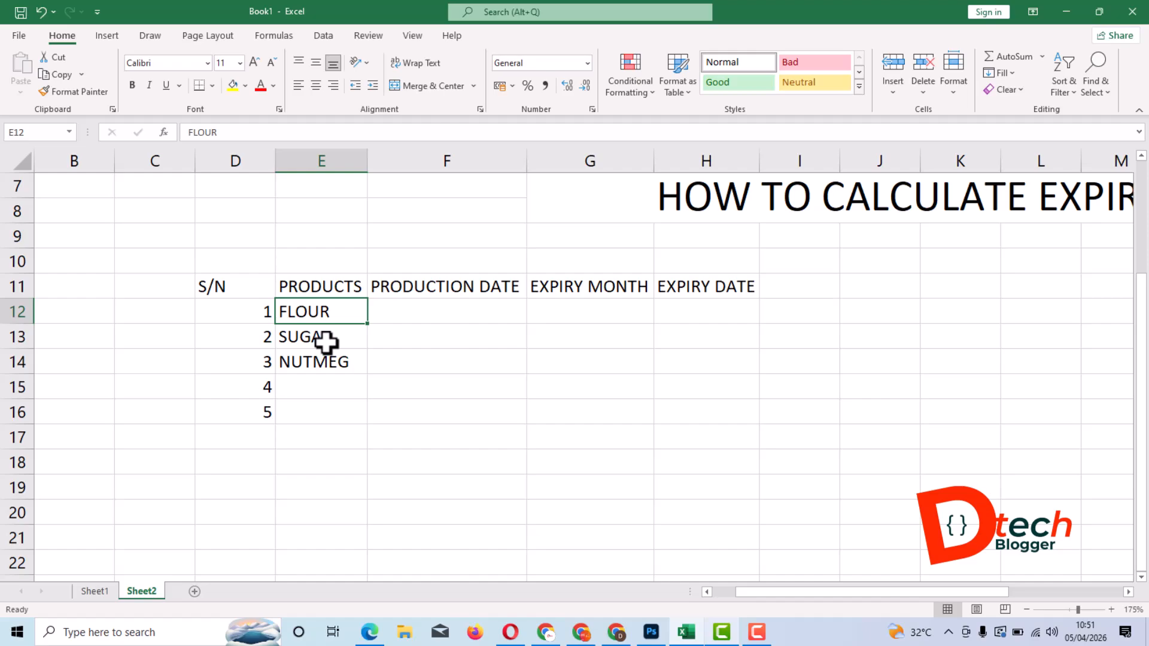
- Enter the production date 12/7/2000 for FLOUR in cell F12
{"action": "left_click", "coordinate": [445, 318]}
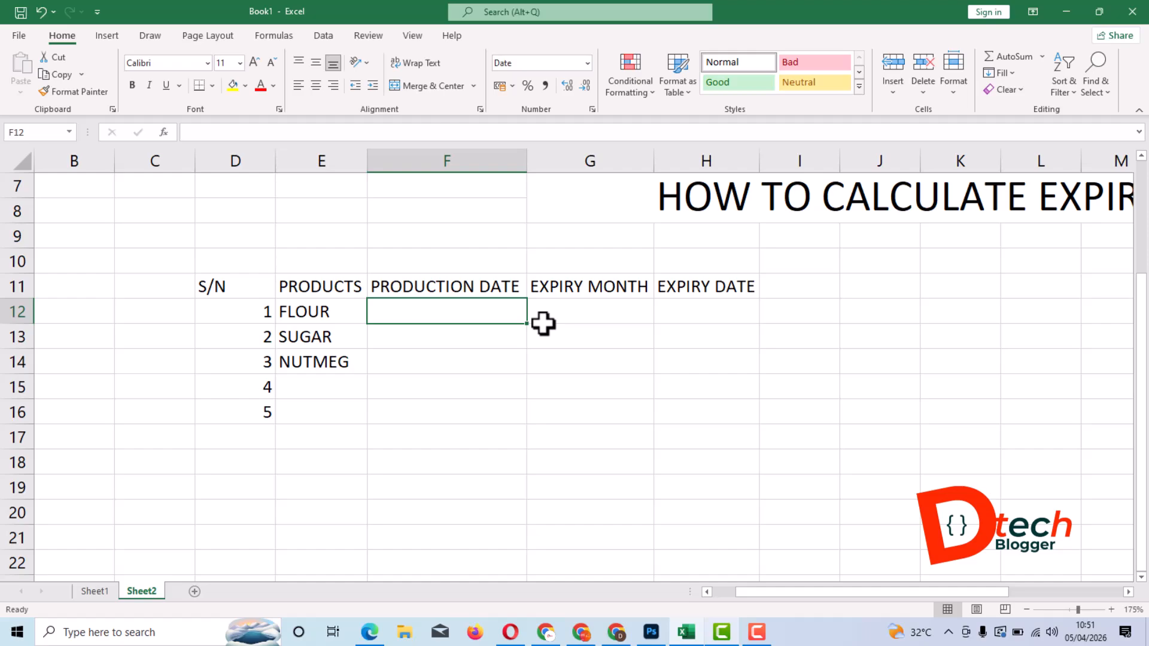
{"action": "type", "text": "12/"}
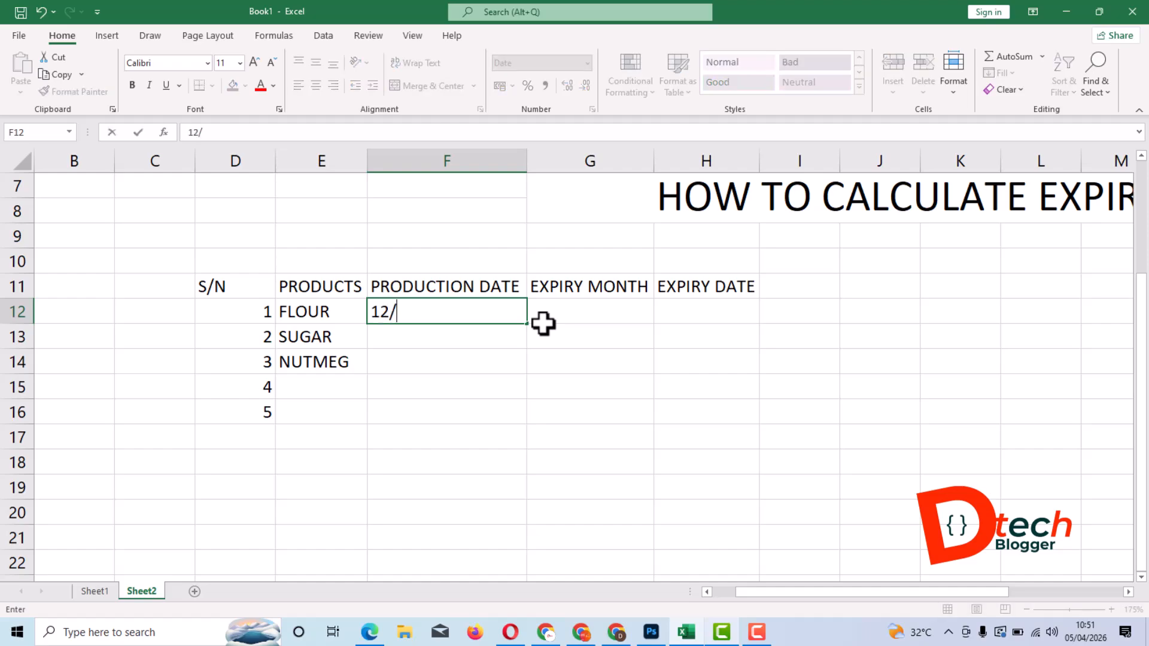
{"action": "type", "text": "7/2000"}
{"action": "key", "text": "Return"}
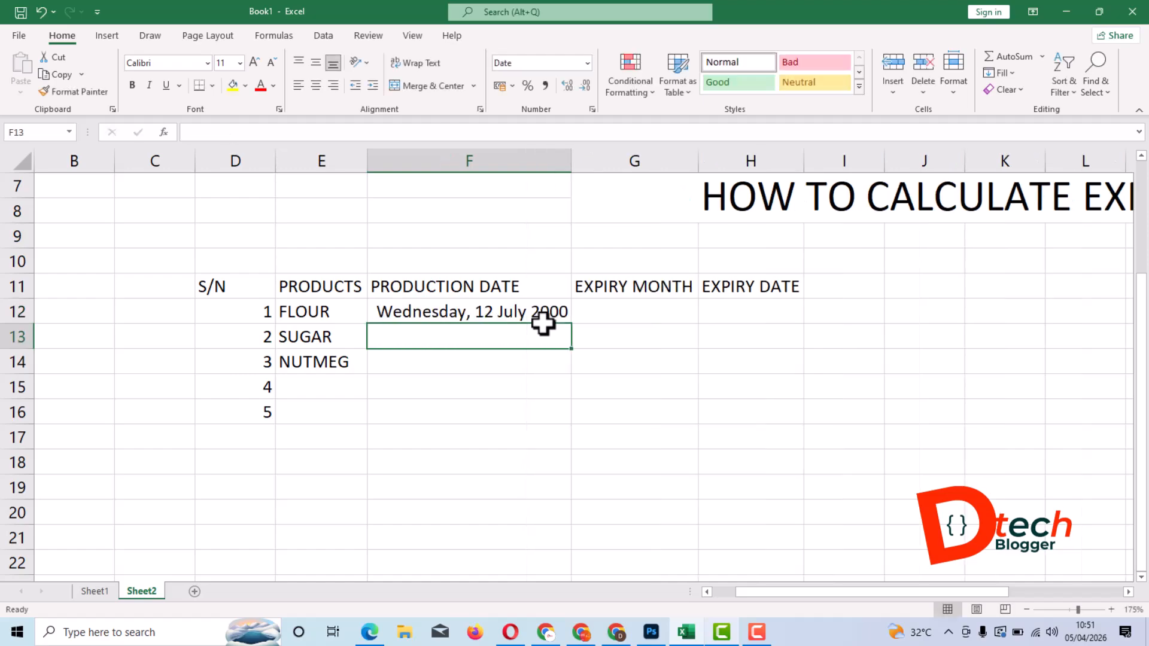
- Enter 5 as the expiry month for FLOUR in cell G12
{"action": "left_click", "coordinate": [451, 311]}
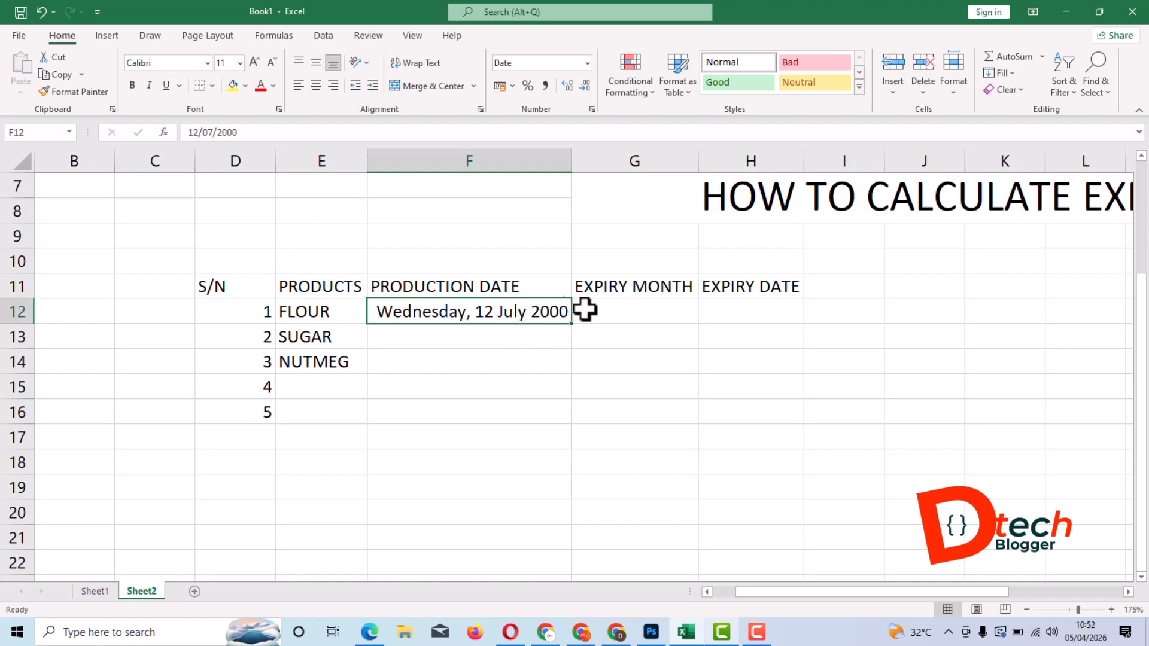
{"action": "left_click", "coordinate": [647, 315]}
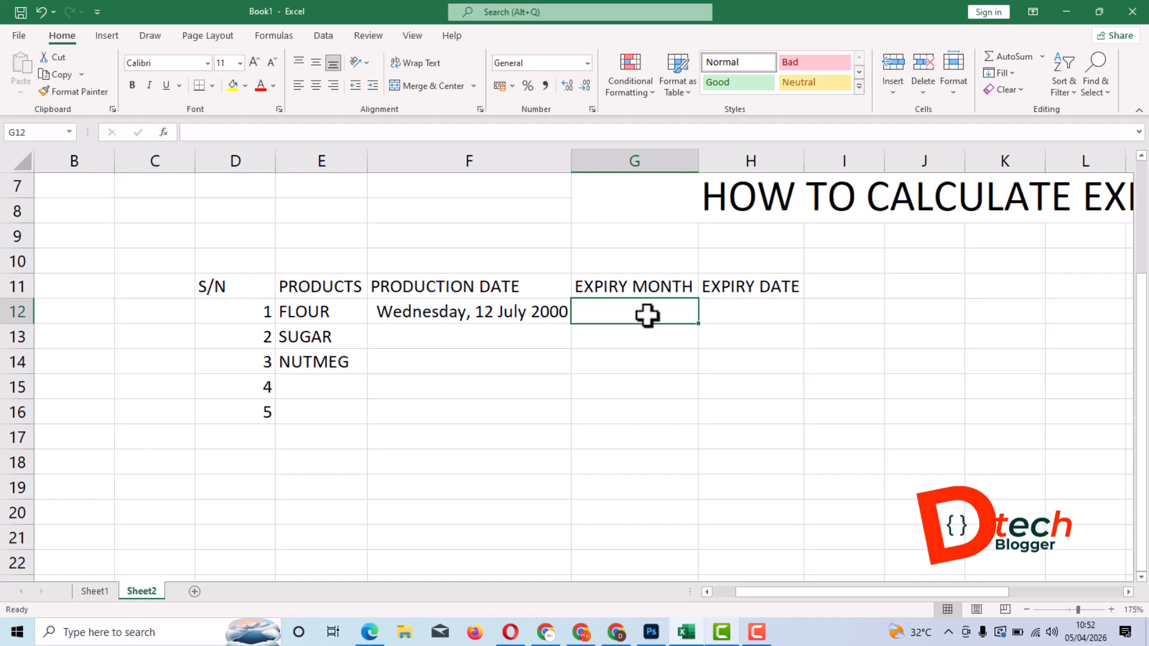
{"action": "type", "text": "5"}
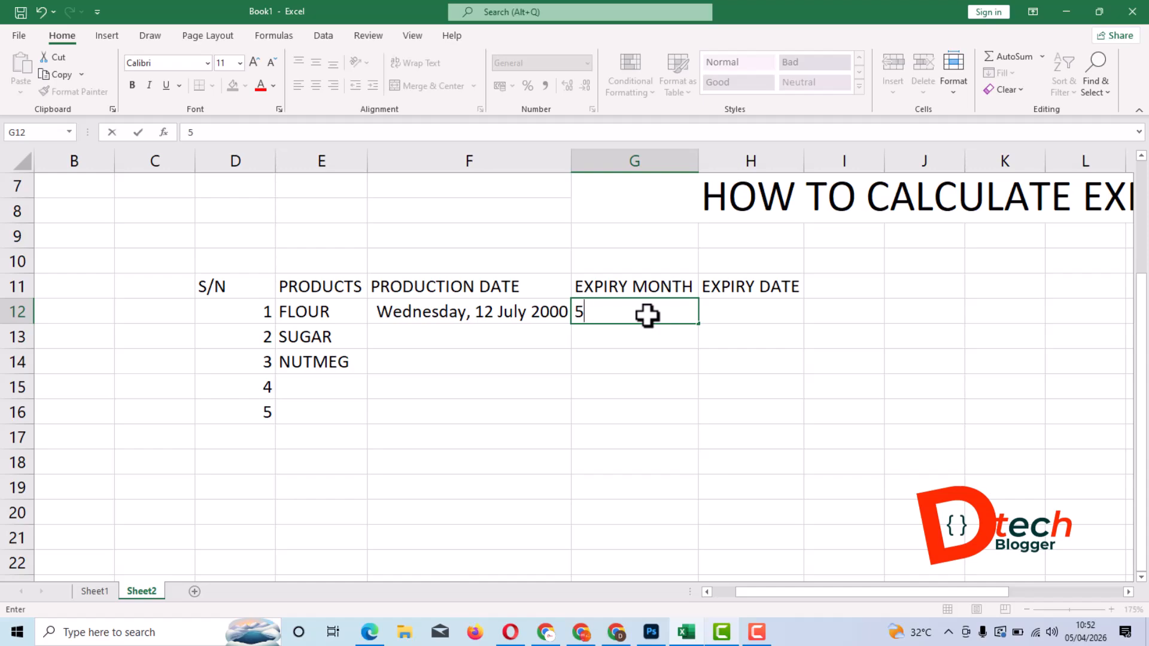
{"action": "key", "text": "Tab"}
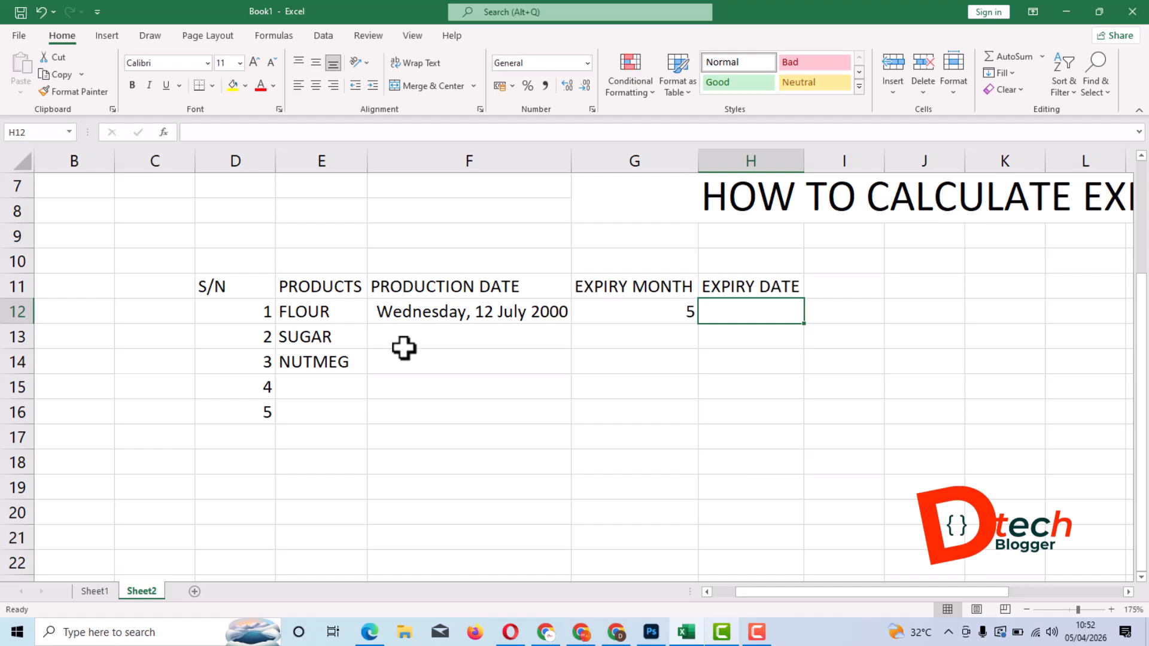
- Write the function name EDATE as a note in cell J11 beside the table
{"action": "left_click", "coordinate": [951, 287]}
{"action": "type", "text": "EDATE"}
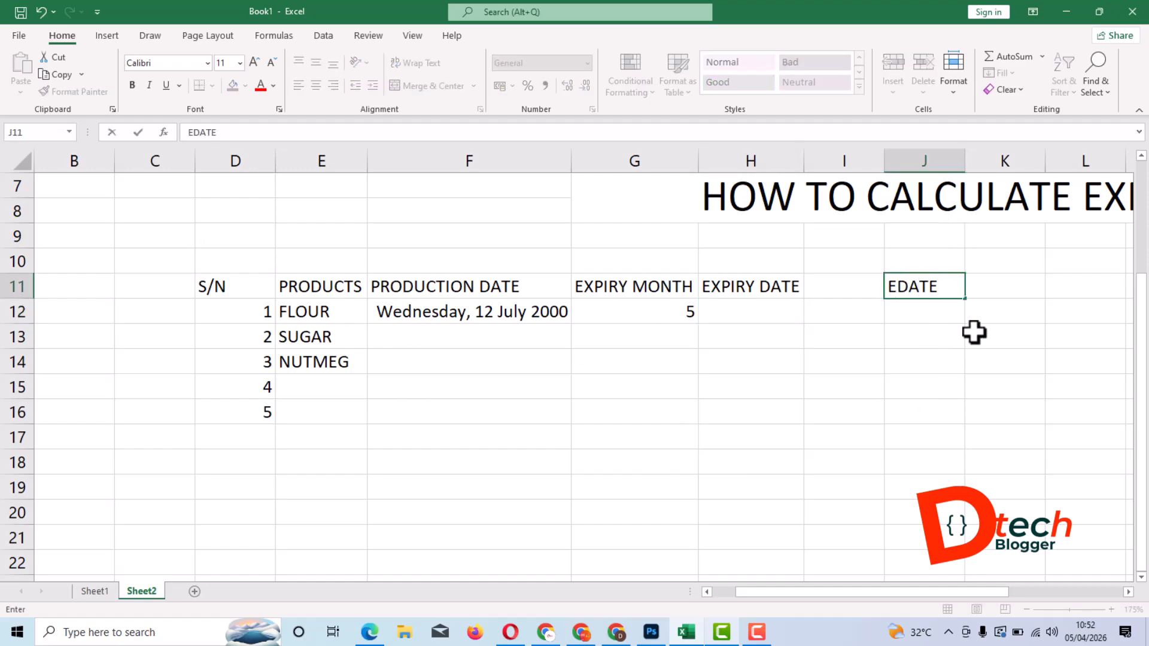
{"action": "key", "text": "Return"}
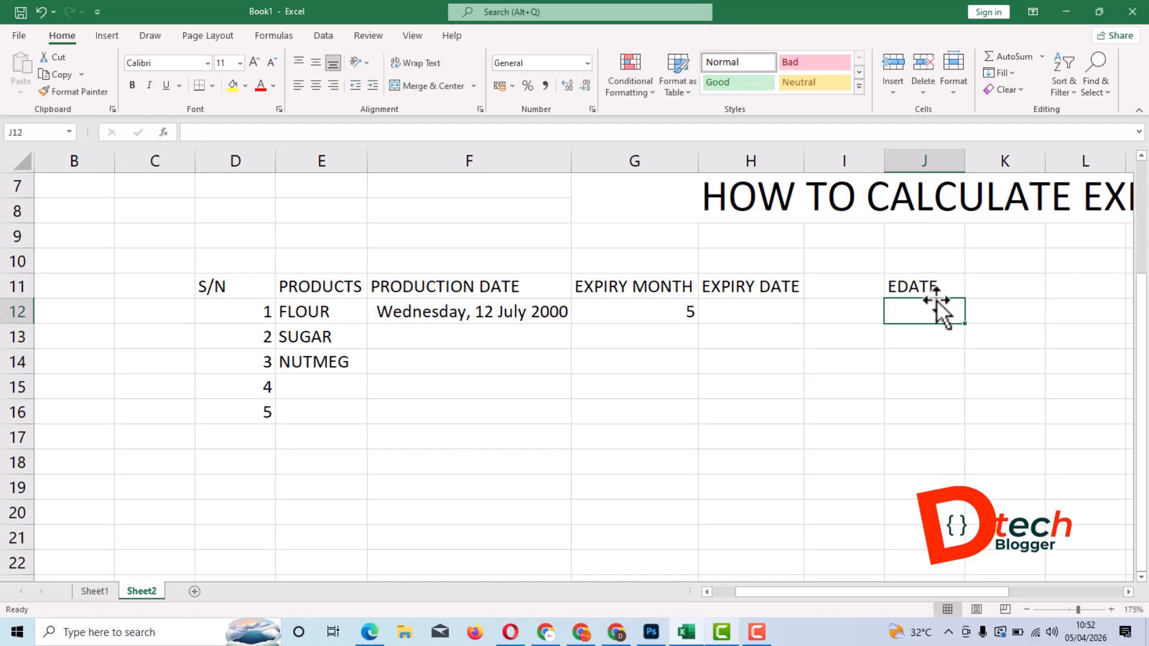
{"action": "left_click", "coordinate": [917, 287]}
- Calculate the expiry date for FLOUR in cell H12 with the formula =EDATE(F12,G12)
{"action": "left_click", "coordinate": [758, 310]}
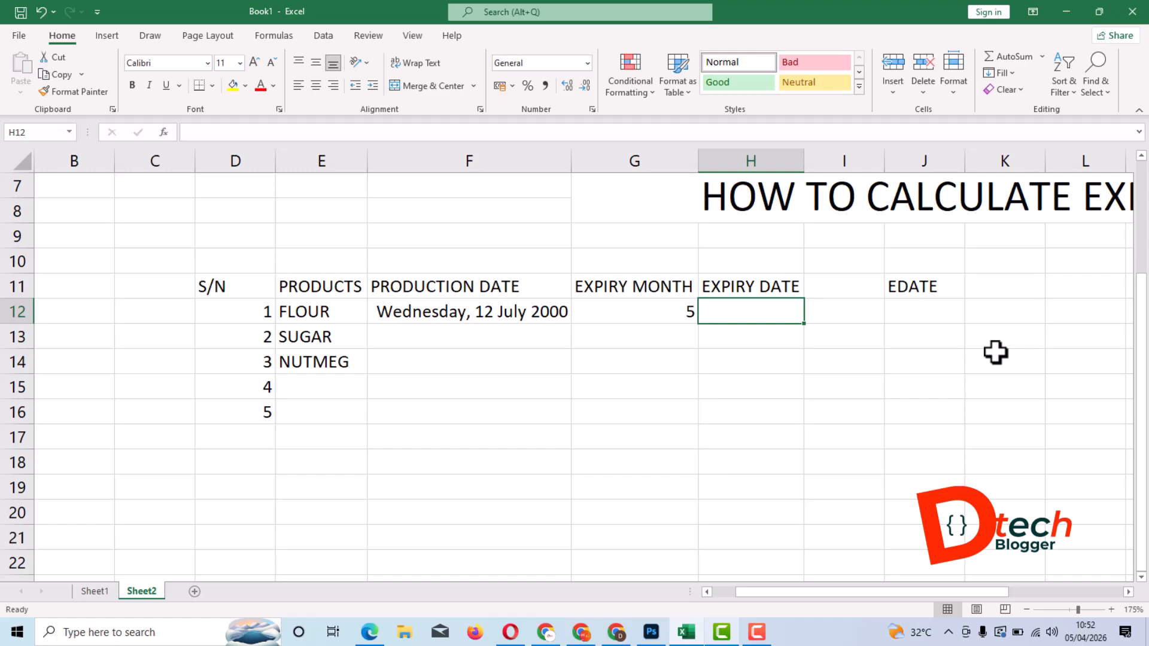
{"action": "type", "text": "="}
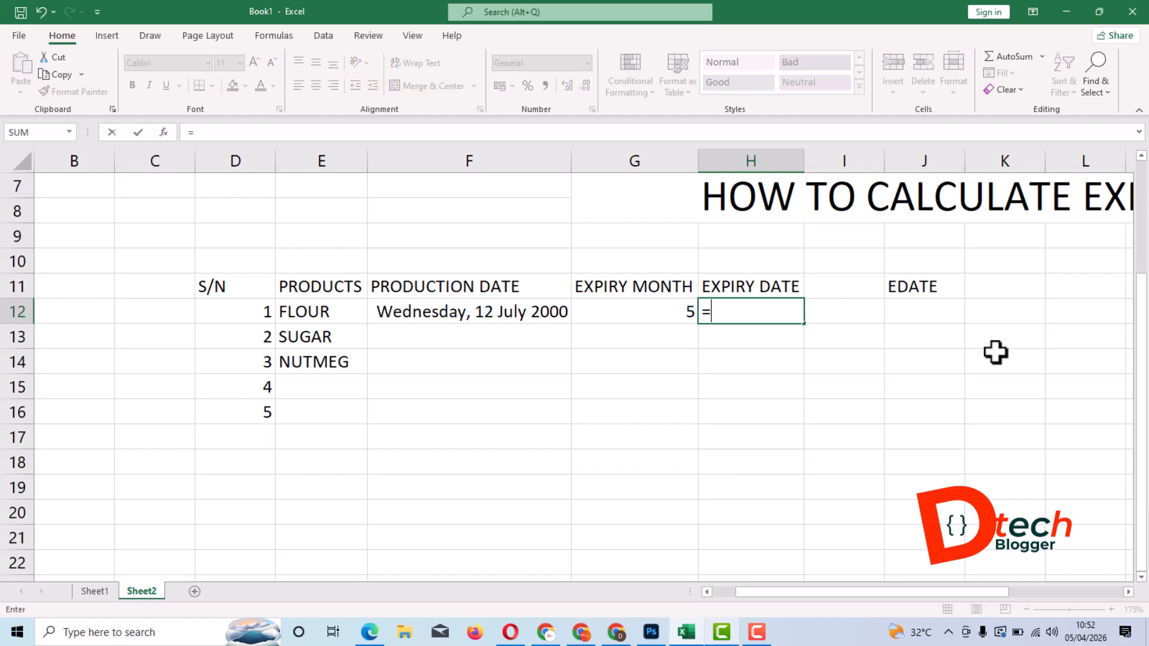
{"action": "type", "text": "ED"}
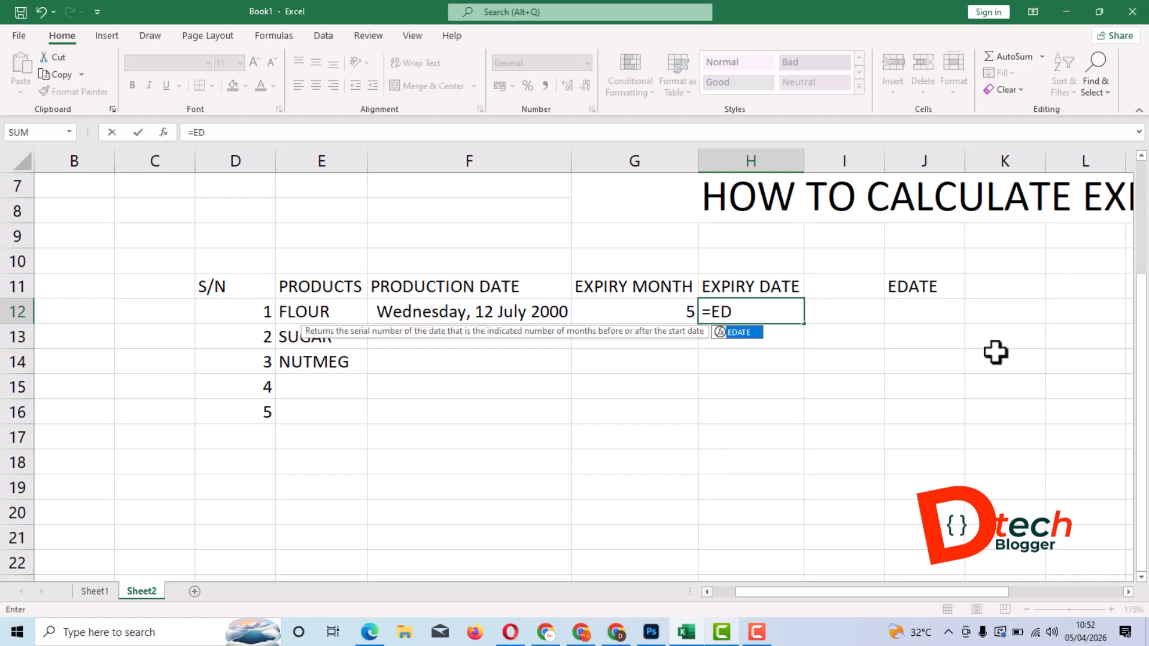
{"action": "double_click", "coordinate": [738, 333]}
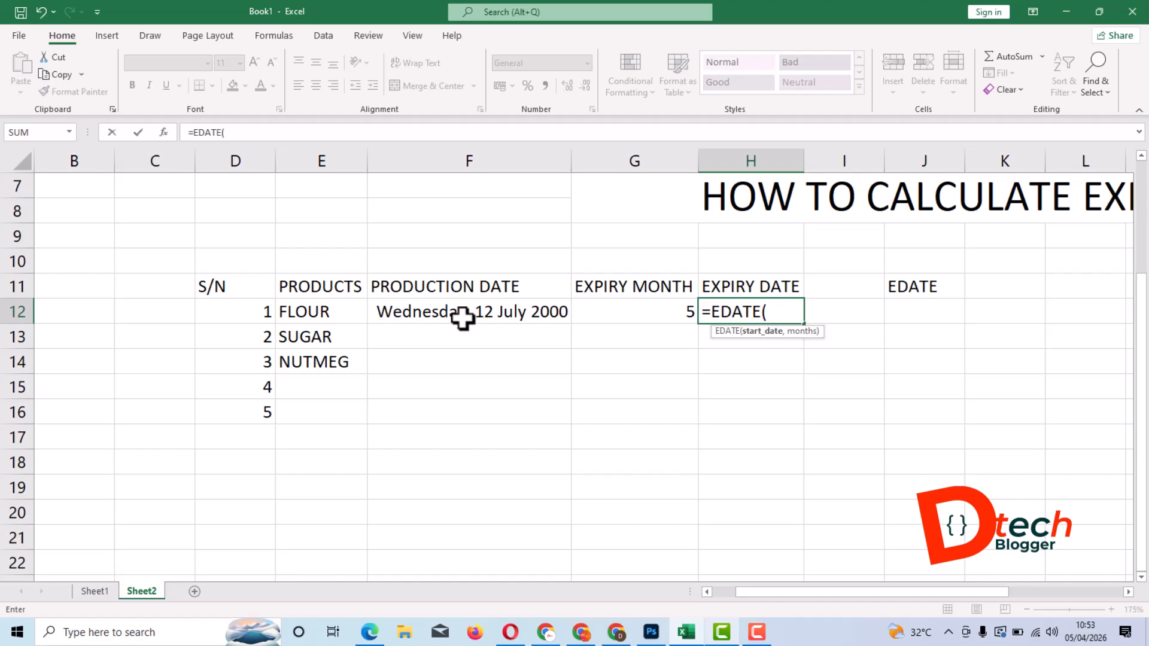
{"action": "left_click", "coordinate": [445, 318]}
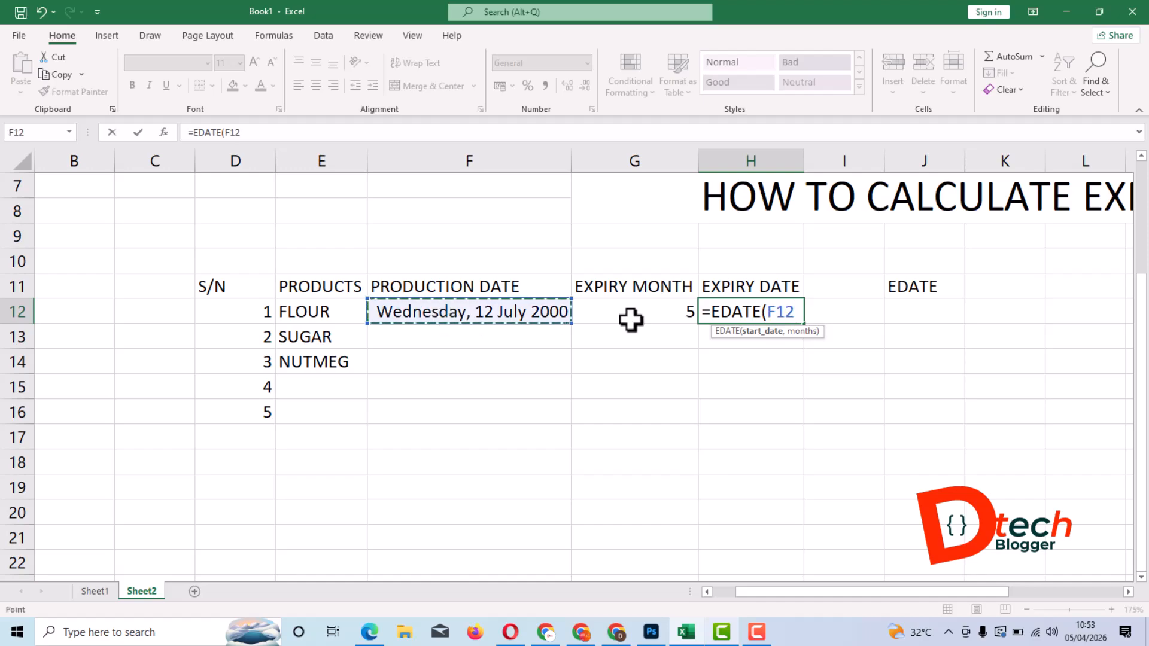
{"action": "type", "text": ","}
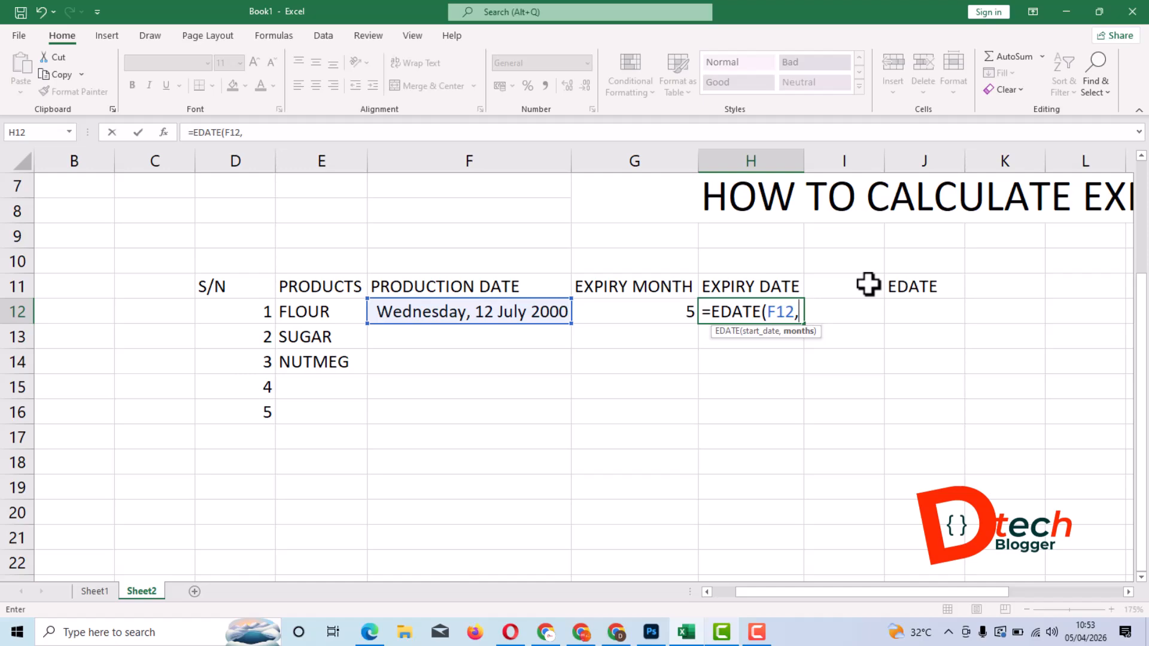
{"action": "left_click", "coordinate": [667, 316]}
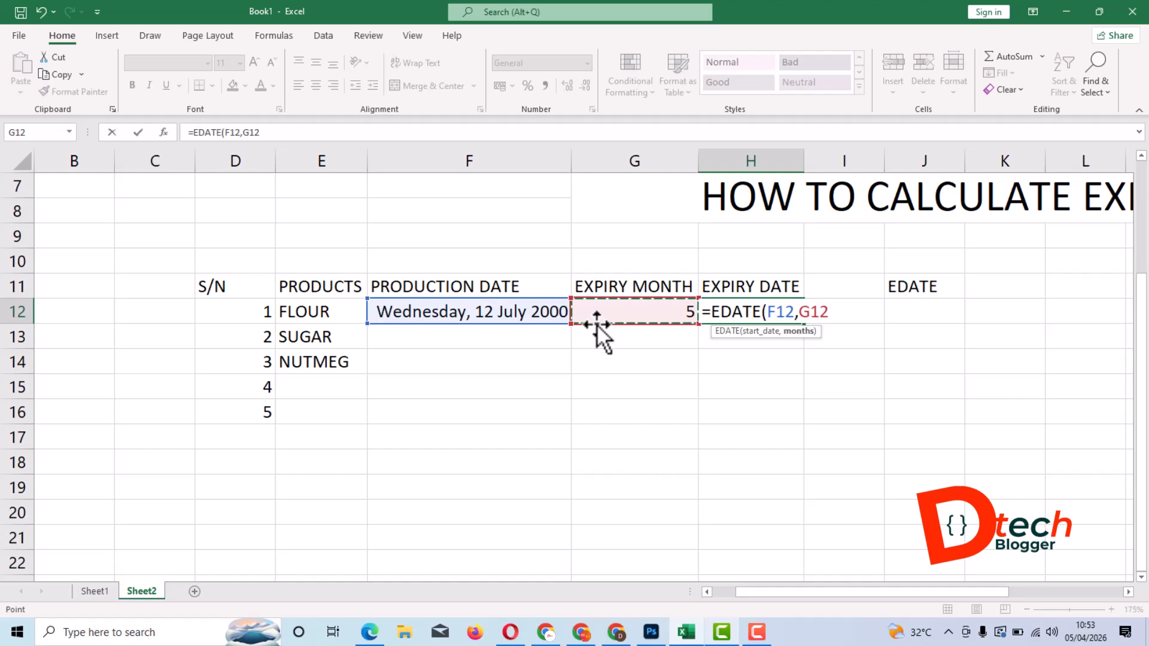
{"action": "type", "text": ")"}
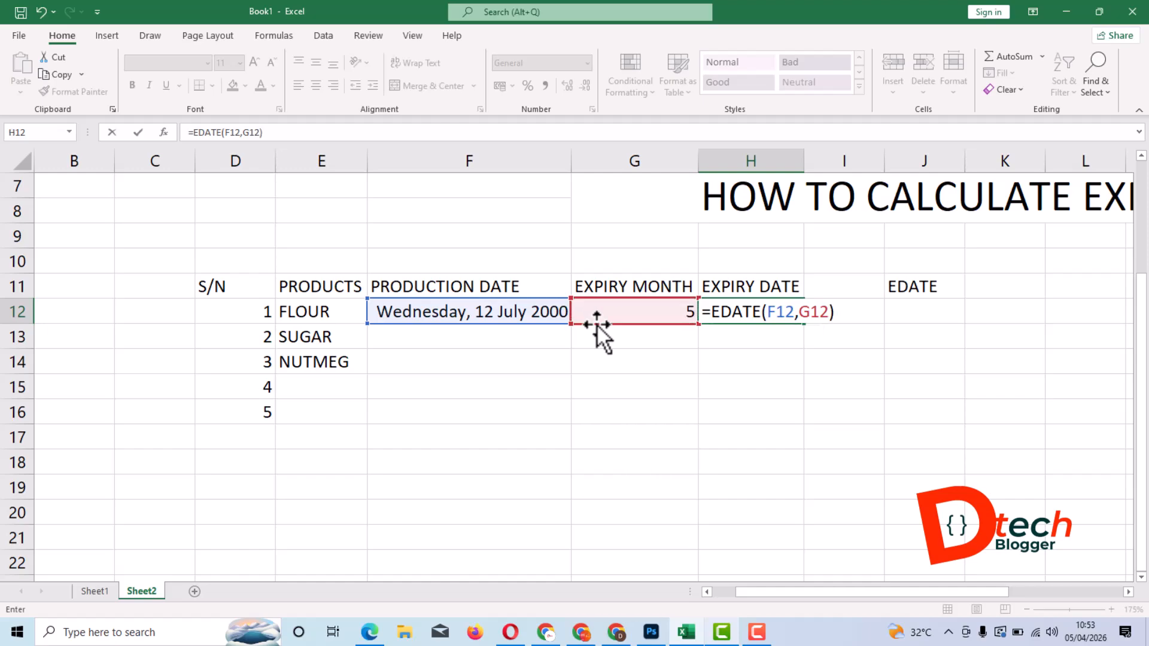
{"action": "key", "text": "Return"}
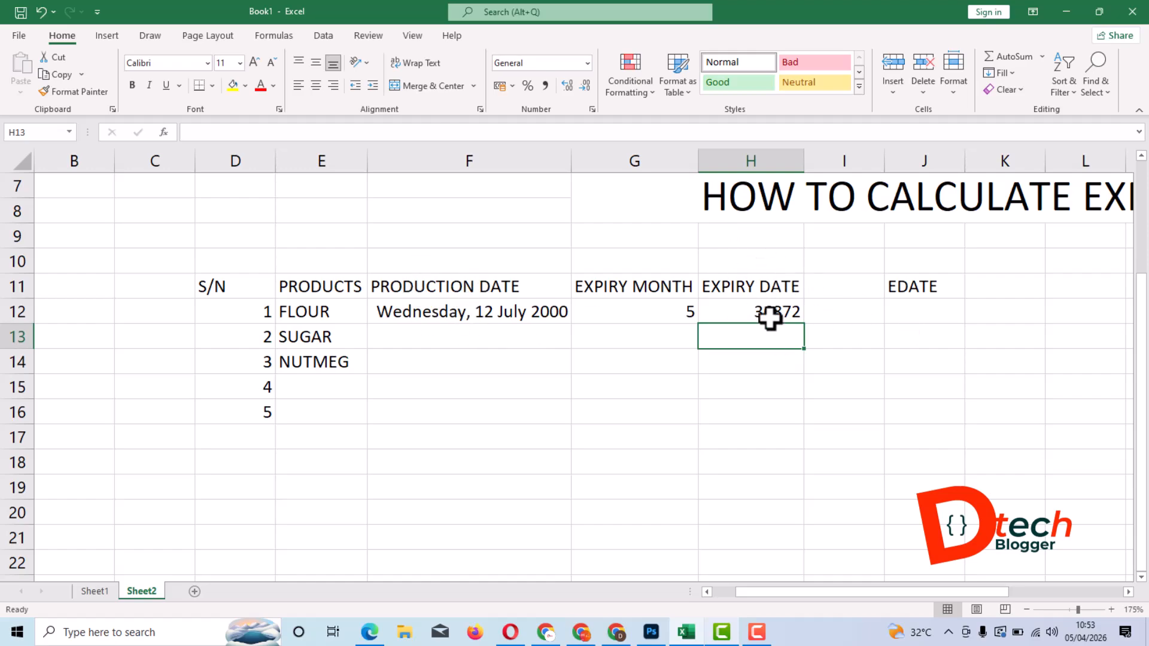
- Format the whole EXPIRY DATE column H with the Long Date number format
{"action": "left_click", "coordinate": [769, 287]}
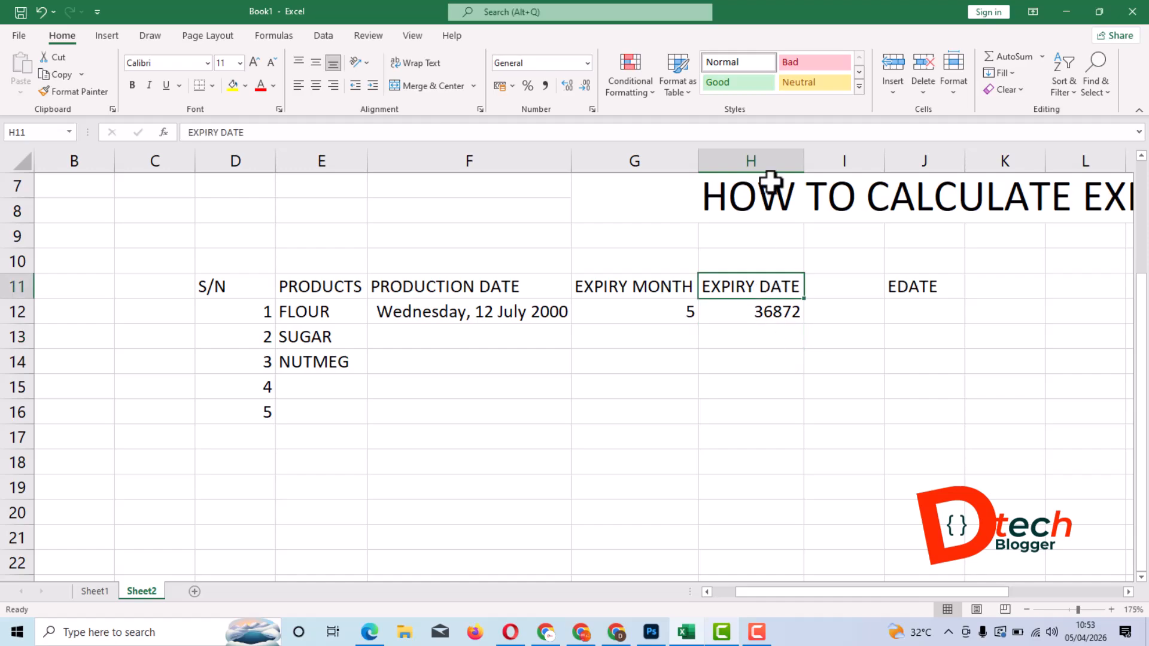
{"action": "left_click", "coordinate": [741, 157]}
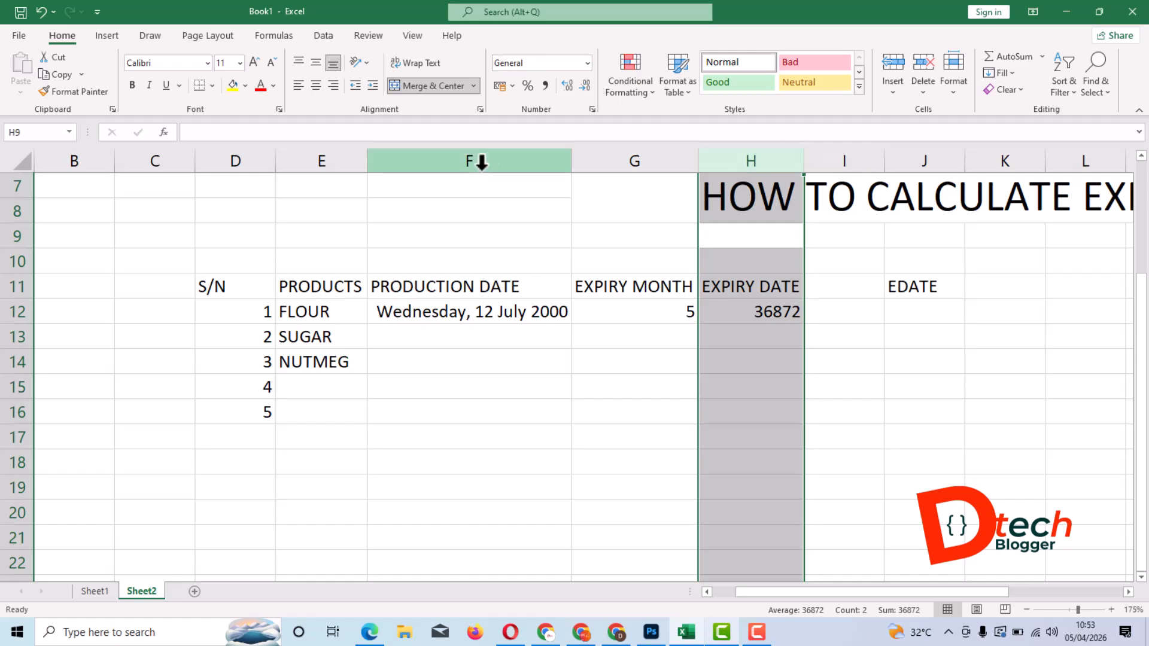
{"action": "left_click", "coordinate": [690, 336]}
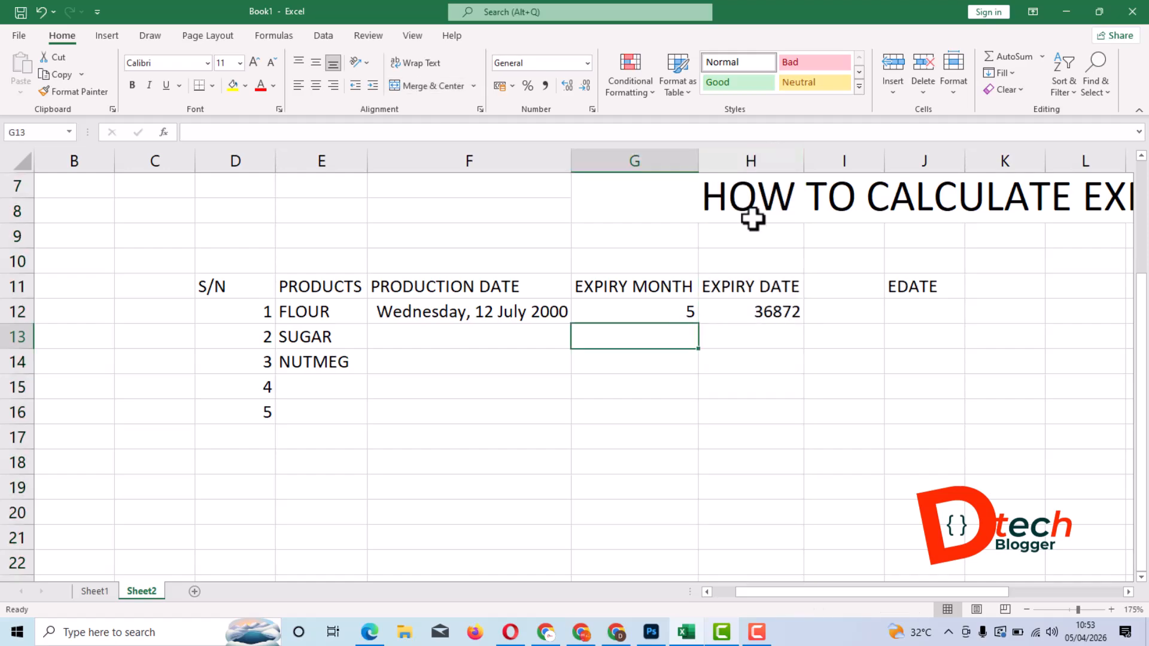
{"action": "left_click", "coordinate": [766, 157]}
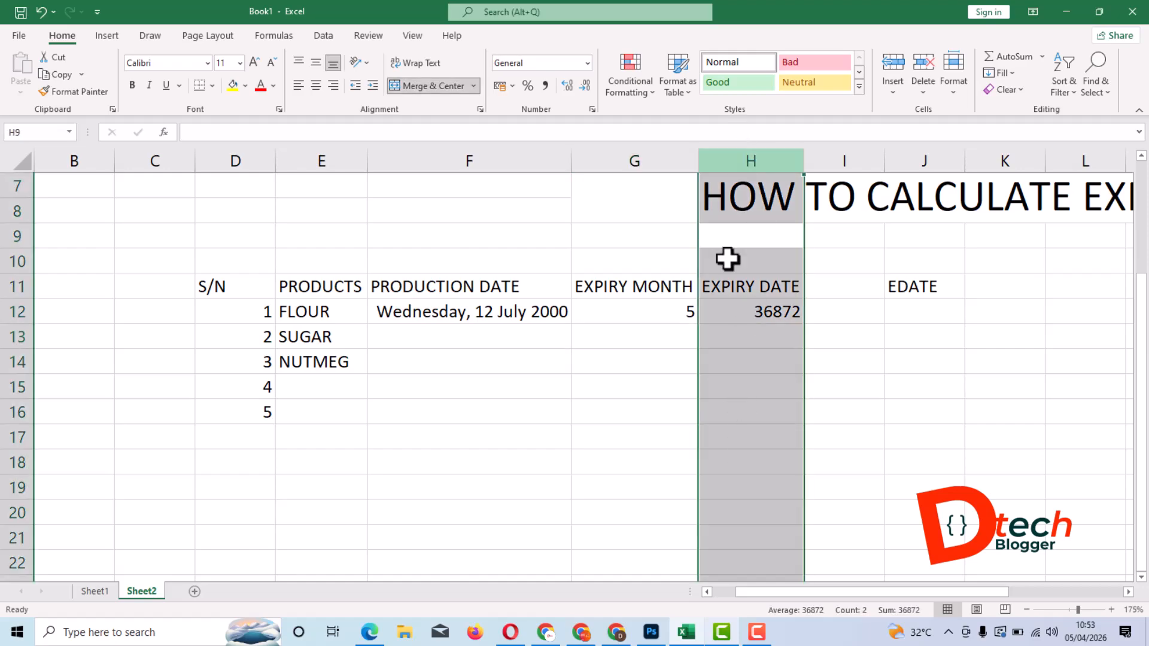
{"action": "left_click", "coordinate": [586, 64]}
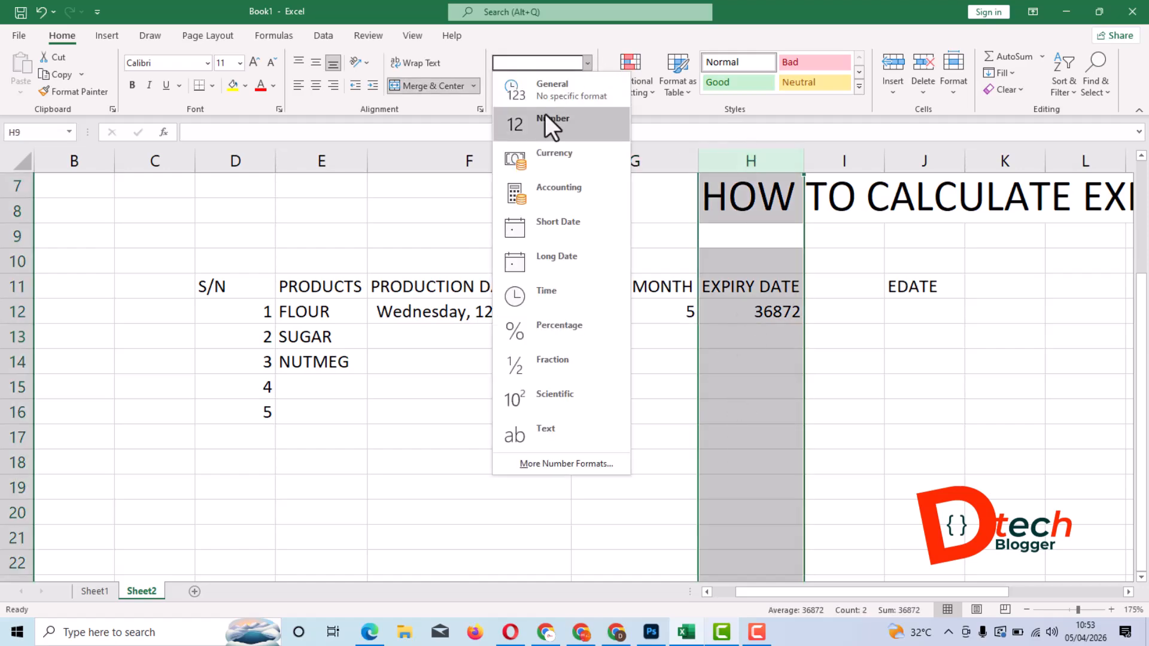
{"action": "left_click", "coordinate": [570, 246]}
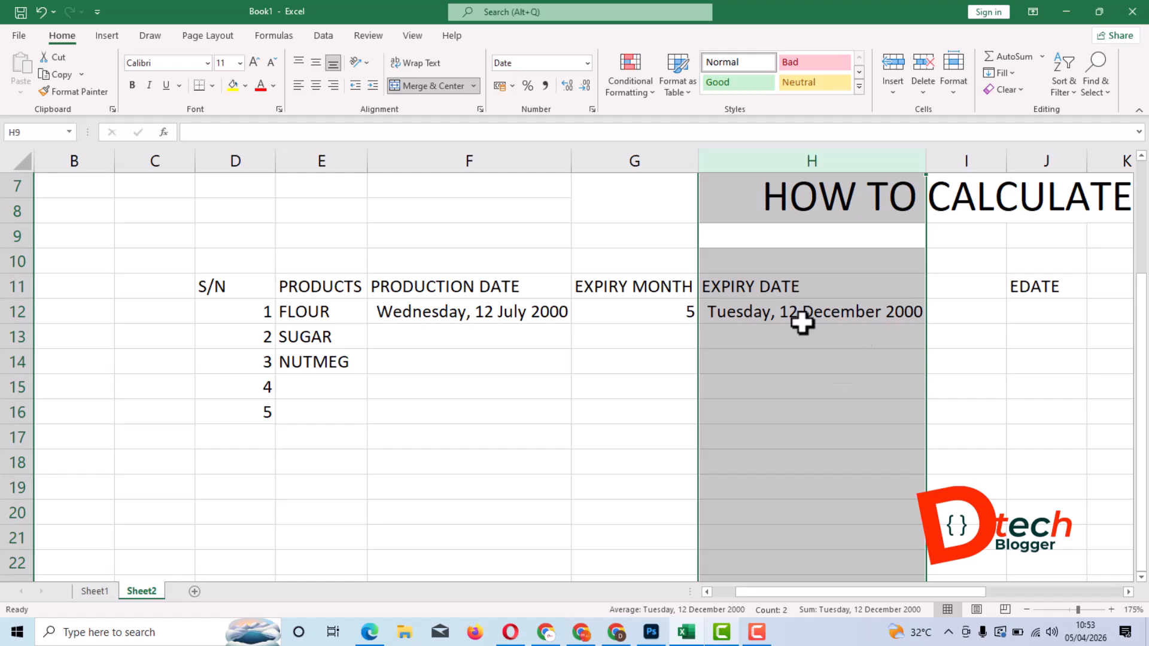
{"action": "left_click", "coordinate": [688, 363]}
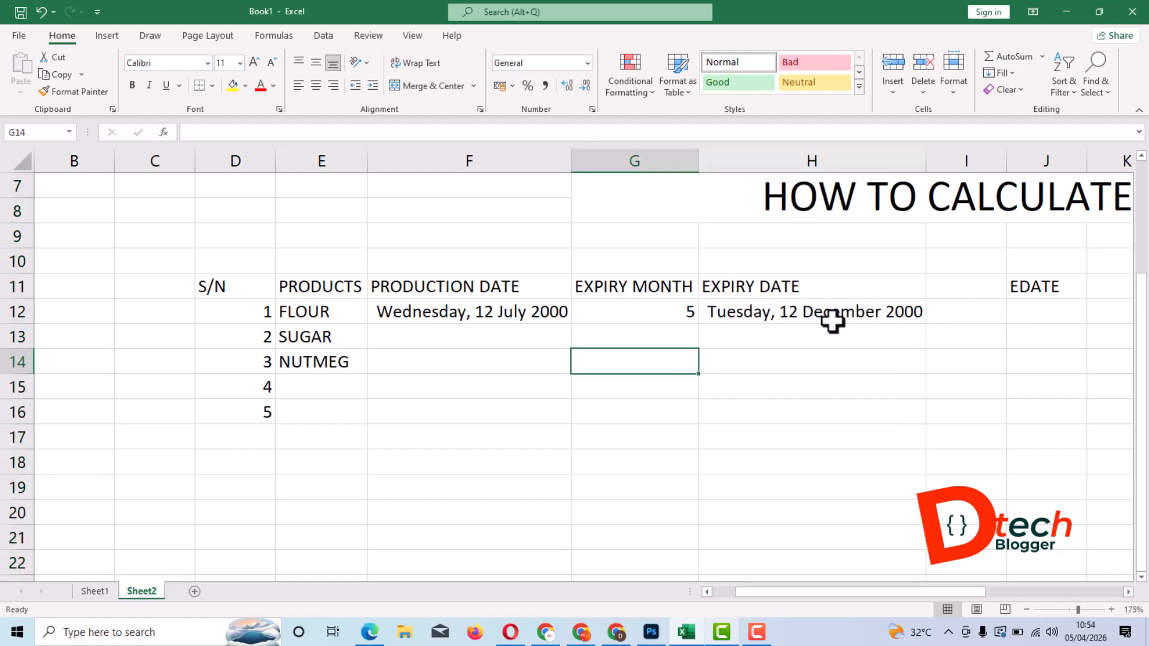
- Check the expiry and production dates in row 12, and clear the EDATE note from cell J11
{"action": "left_click", "coordinate": [913, 314]}
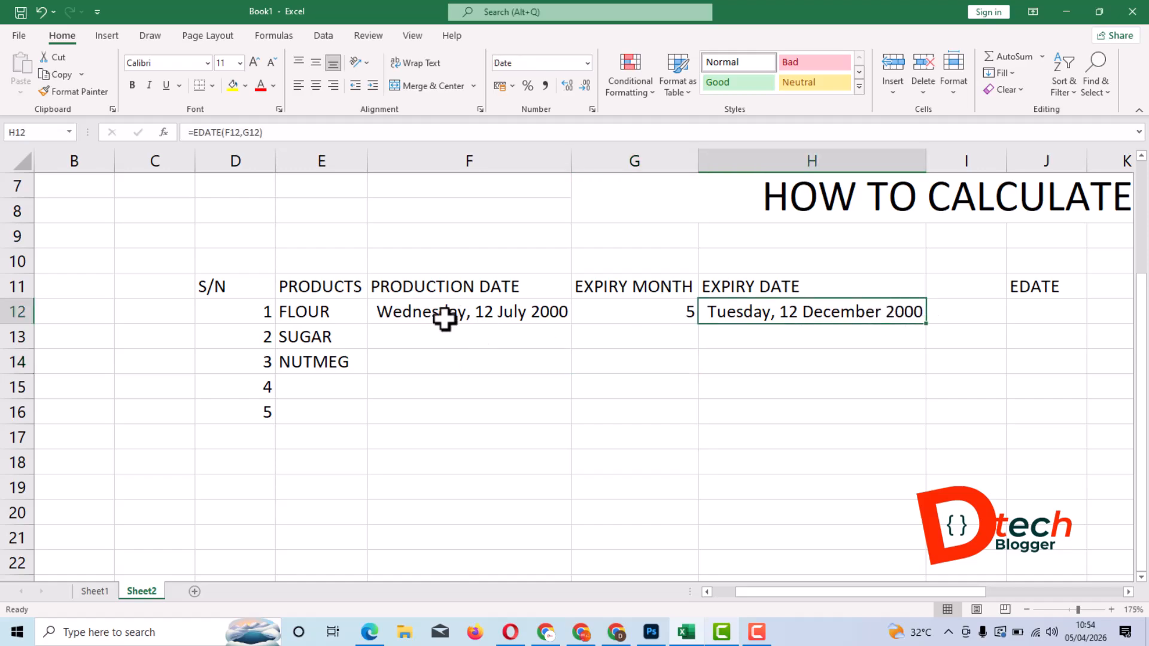
{"action": "left_click", "coordinate": [520, 318]}
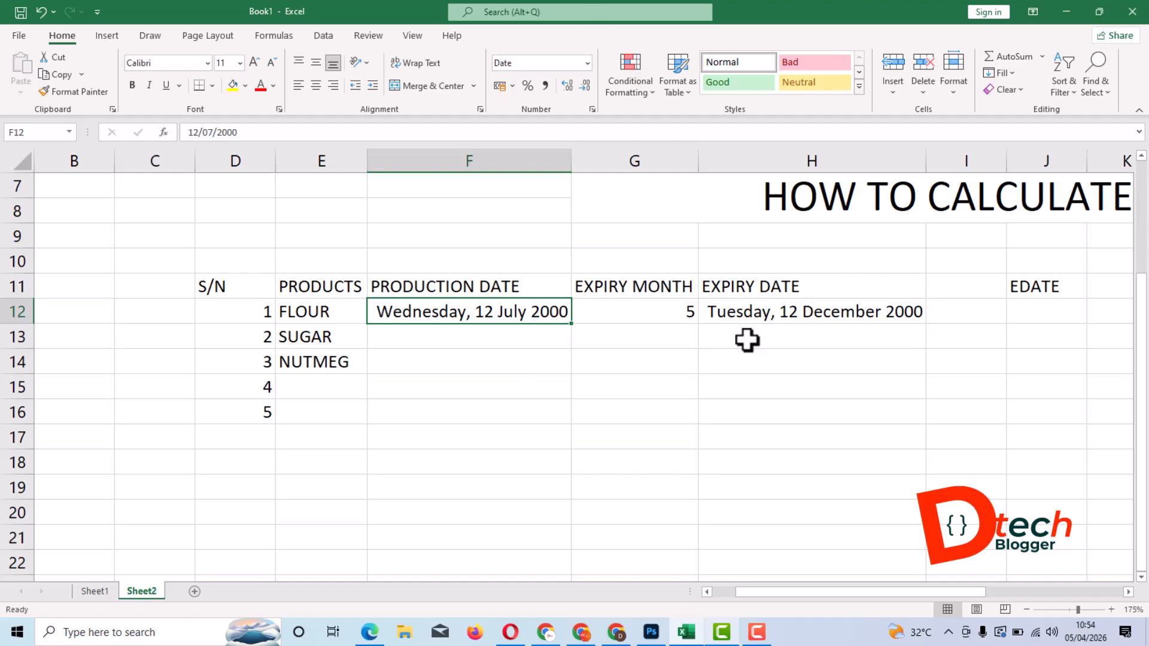
{"action": "left_click", "coordinate": [1042, 291]}
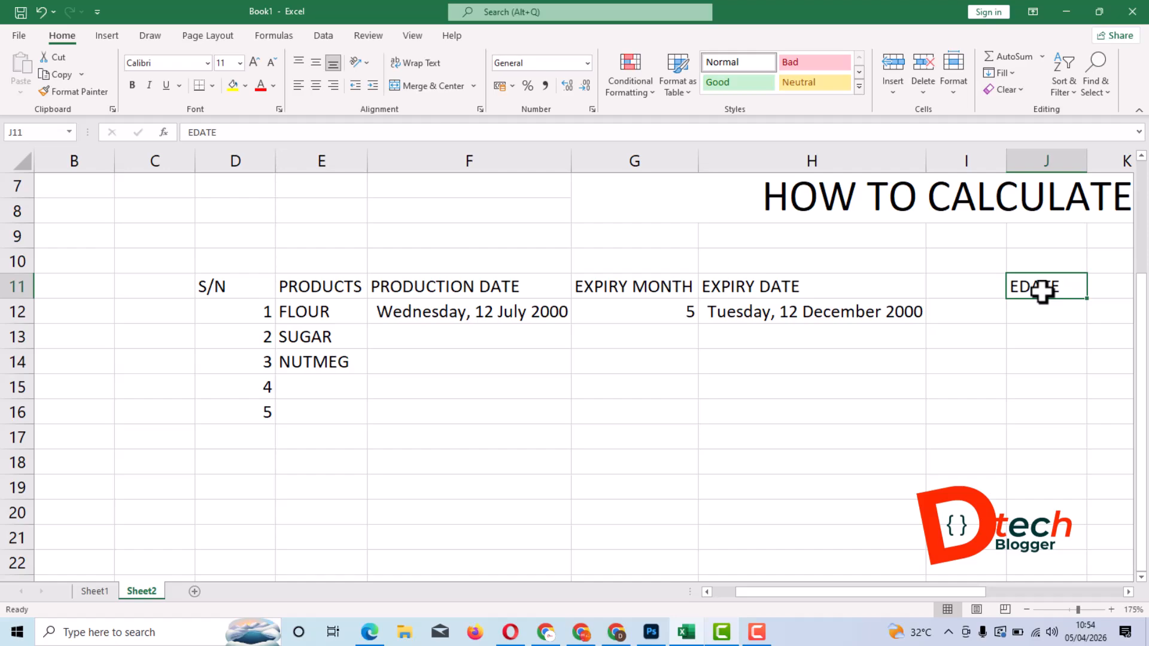
{"action": "key", "text": "Delete"}
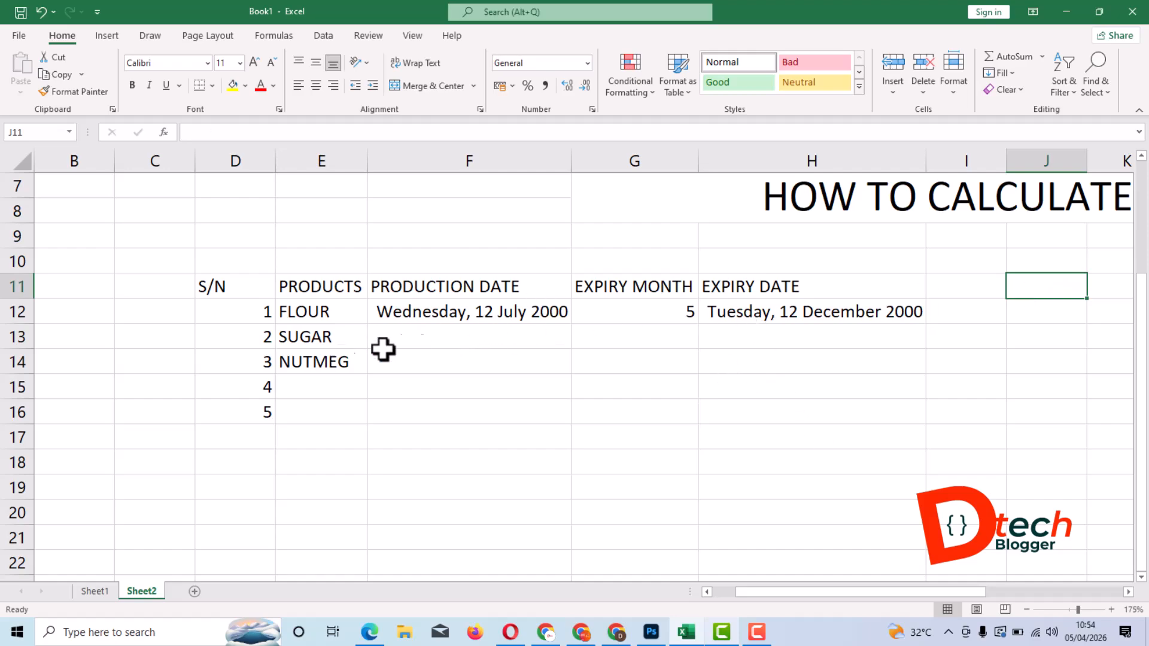
- Inspect the EDATE formula behind FLOUR's expiry date in cell H12
{"action": "left_click", "coordinate": [779, 324]}
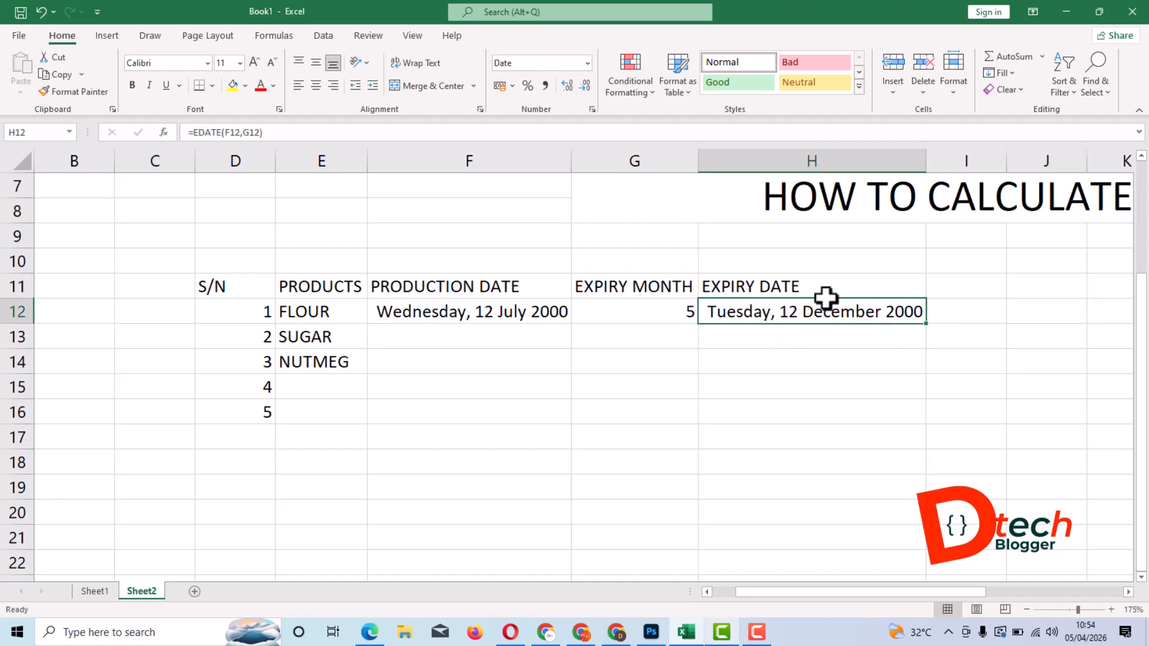
{"action": "left_click_drag", "start_coordinate": [270, 132], "coordinate": [185, 133]}
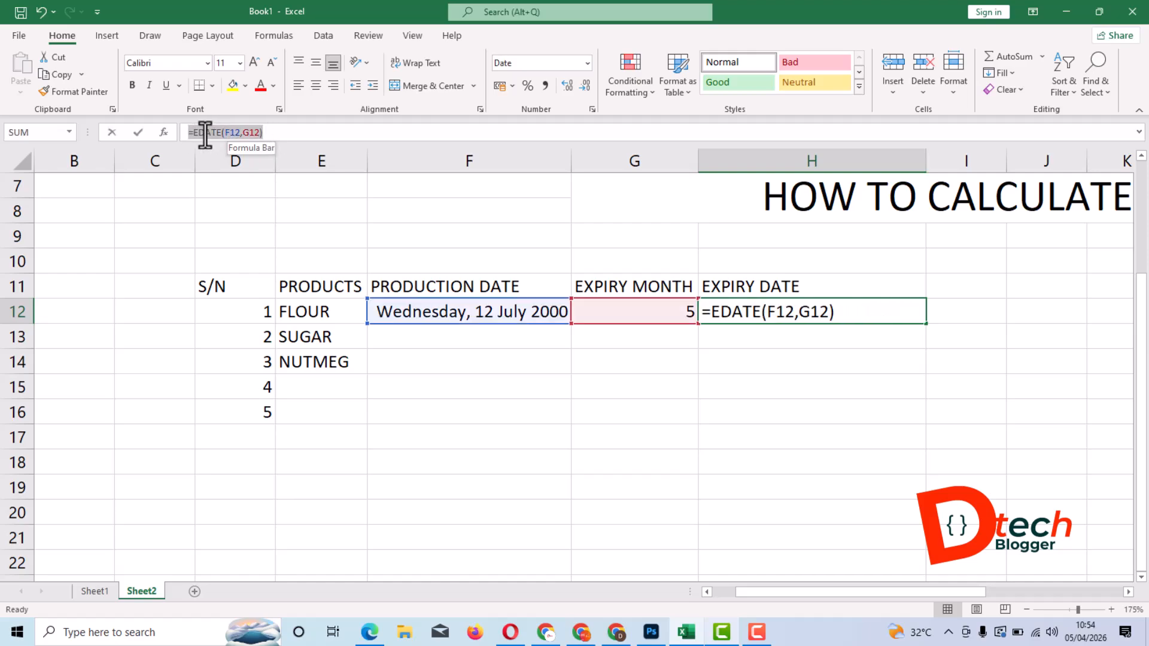
{"action": "left_click", "coordinate": [764, 366]}
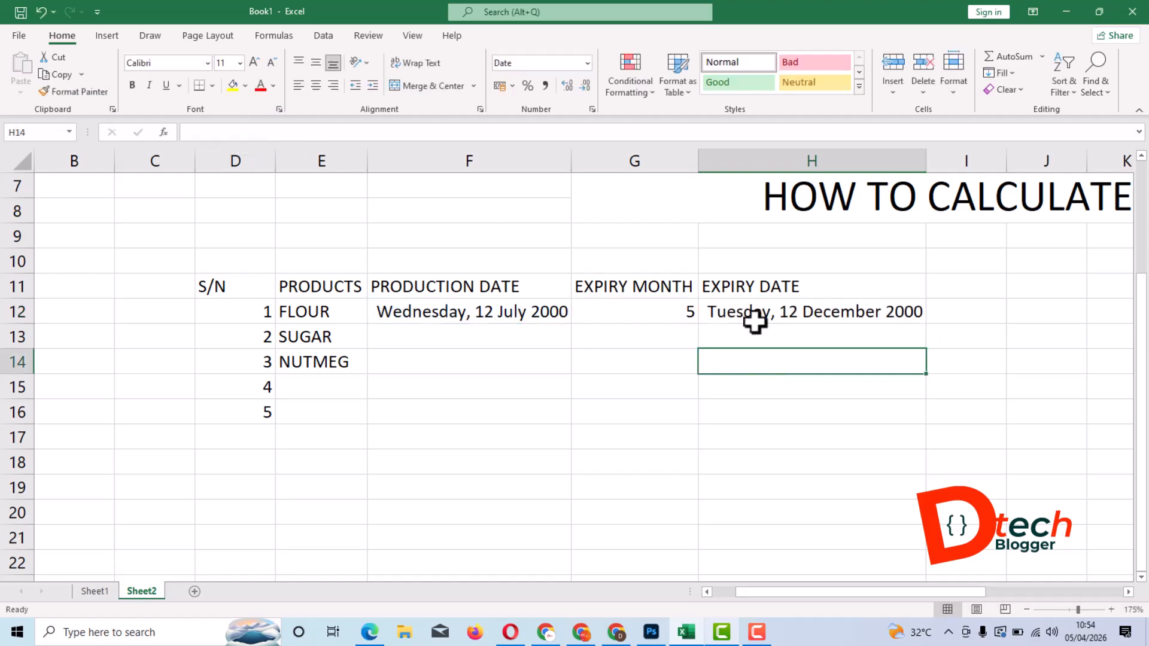
- Fill the expiry date formula from cell H12 down through H16 and check the filled cells
{"action": "left_click", "coordinate": [818, 313]}
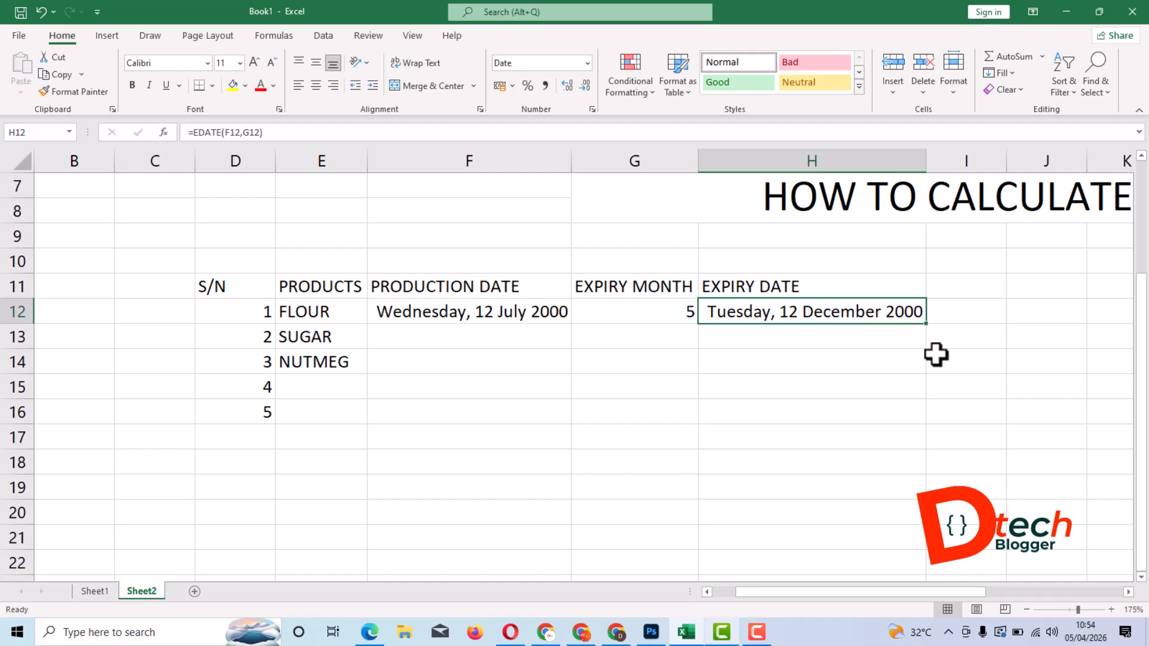
{"action": "left_click_drag", "start_coordinate": [929, 325], "coordinate": [932, 432]}
{"action": "left_click", "coordinate": [999, 371]}
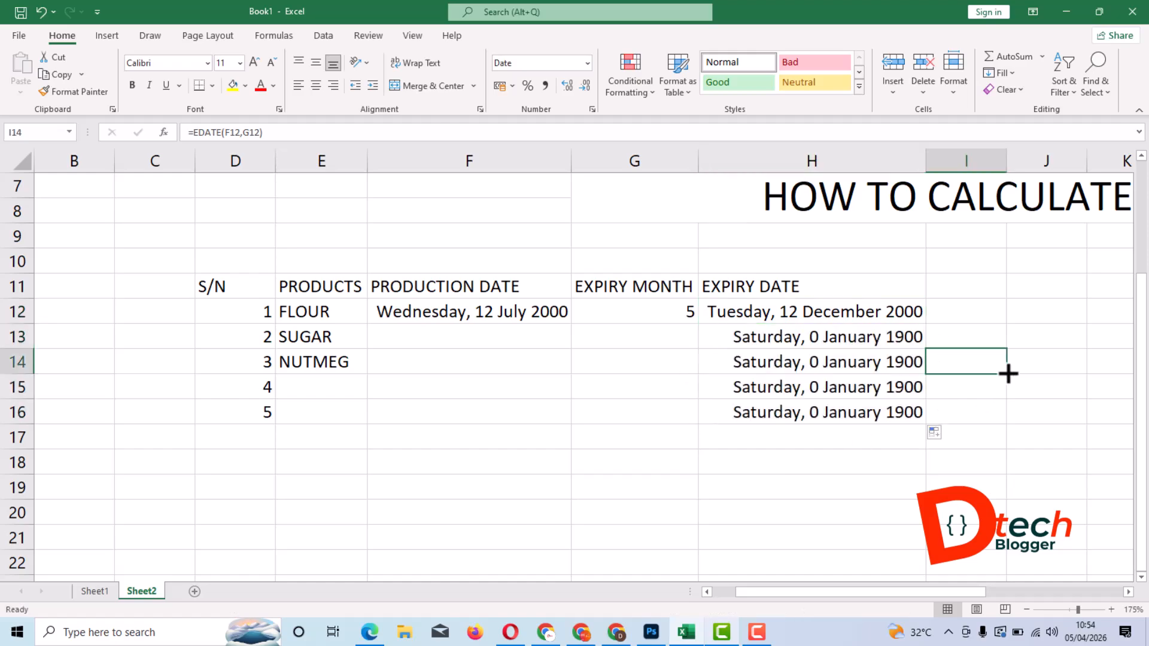
{"action": "left_click_drag", "start_coordinate": [871, 333], "coordinate": [877, 407]}
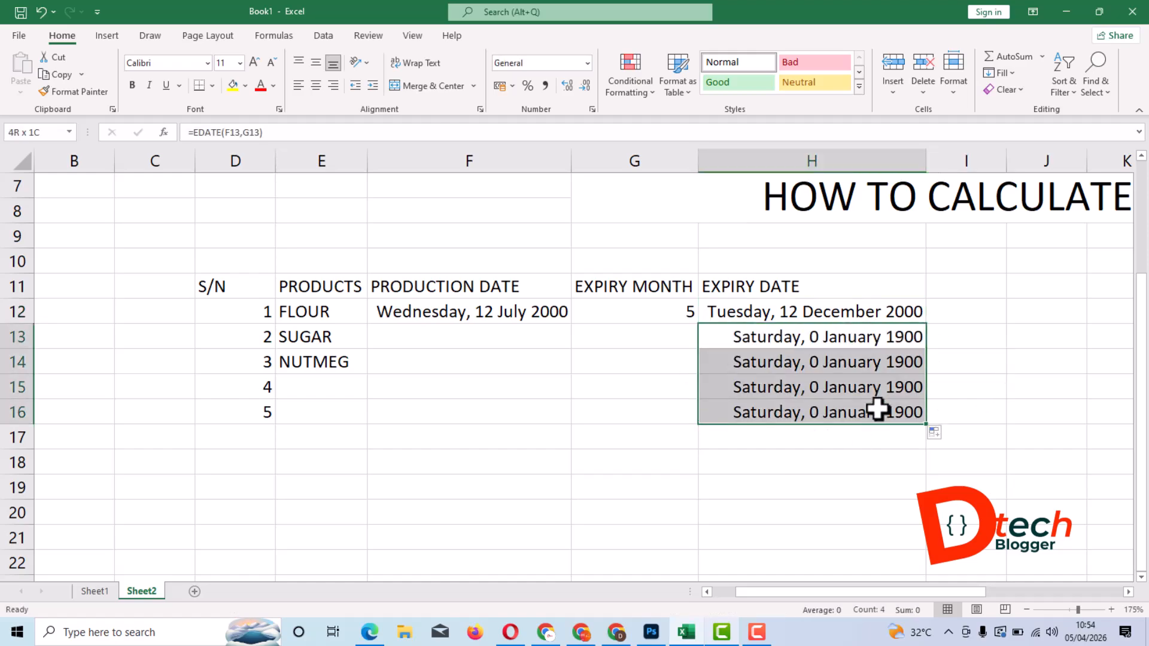
{"action": "left_click", "coordinate": [1025, 365]}
- Enter 14/8/2025 as the production date for SUGAR in cell F13
{"action": "left_click", "coordinate": [452, 336]}
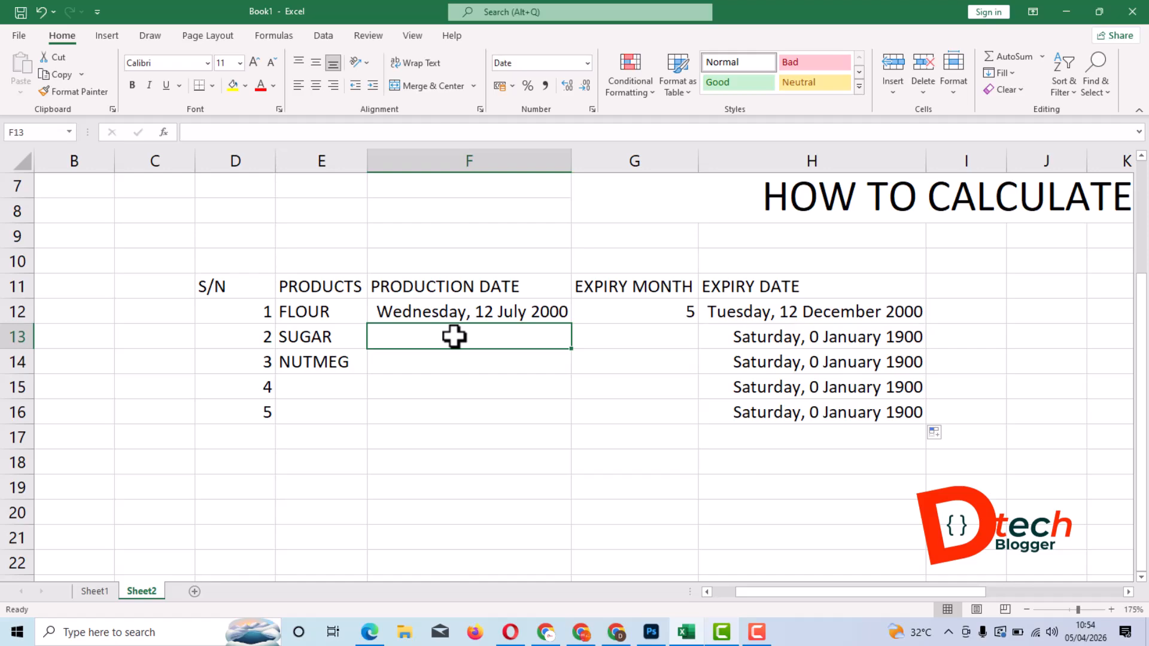
{"action": "type", "text": "14/"}
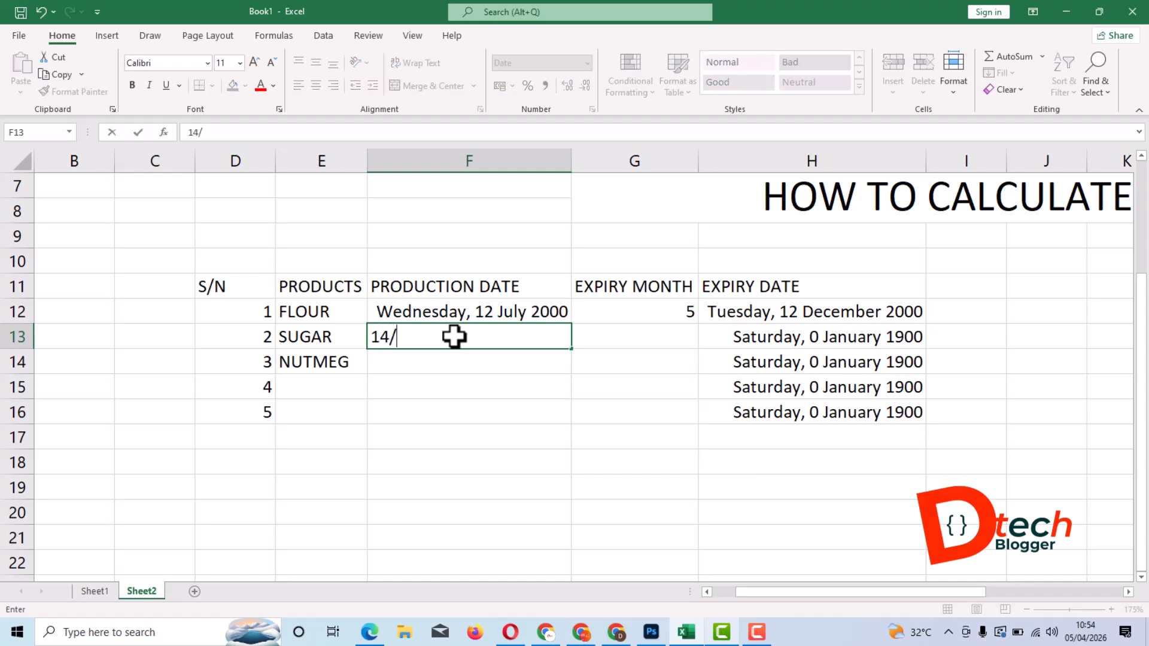
{"action": "type", "text": "8/20"}
{"action": "type", "text": "202"}
{"action": "type", "text": "5"}
{"action": "key", "text": "Return"}
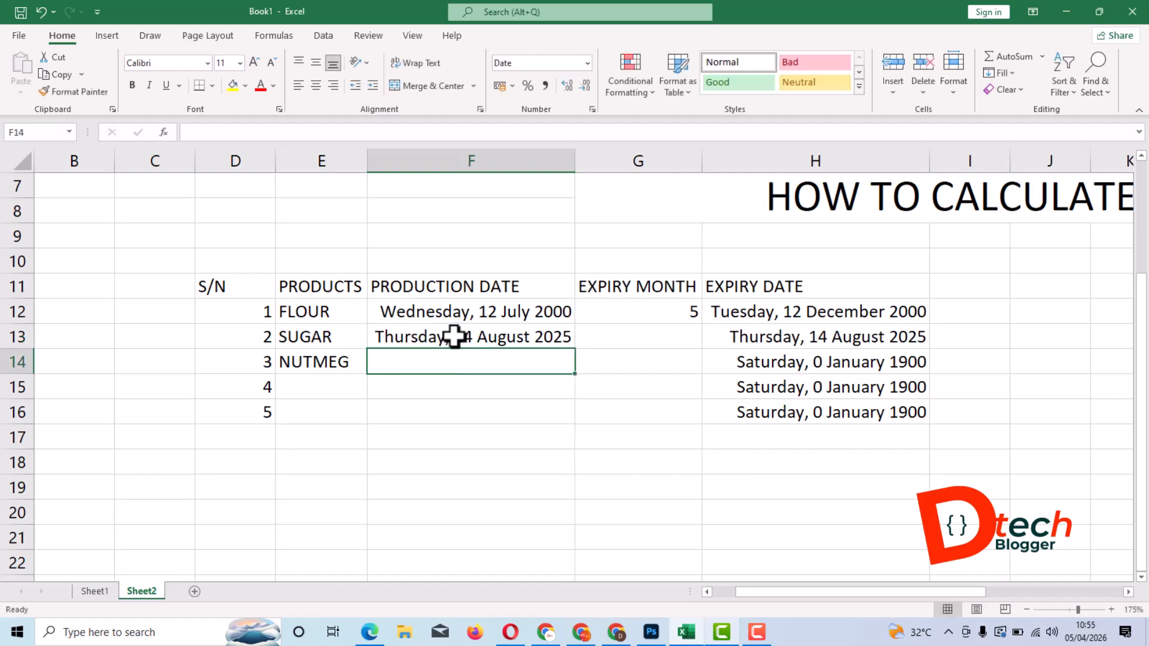
- Set SUGAR's expiry month to 8 in cell G13 and check its expiry date in H13
{"action": "left_click", "coordinate": [454, 337]}
{"action": "key", "text": "Right"}
{"action": "type", "text": "0"}
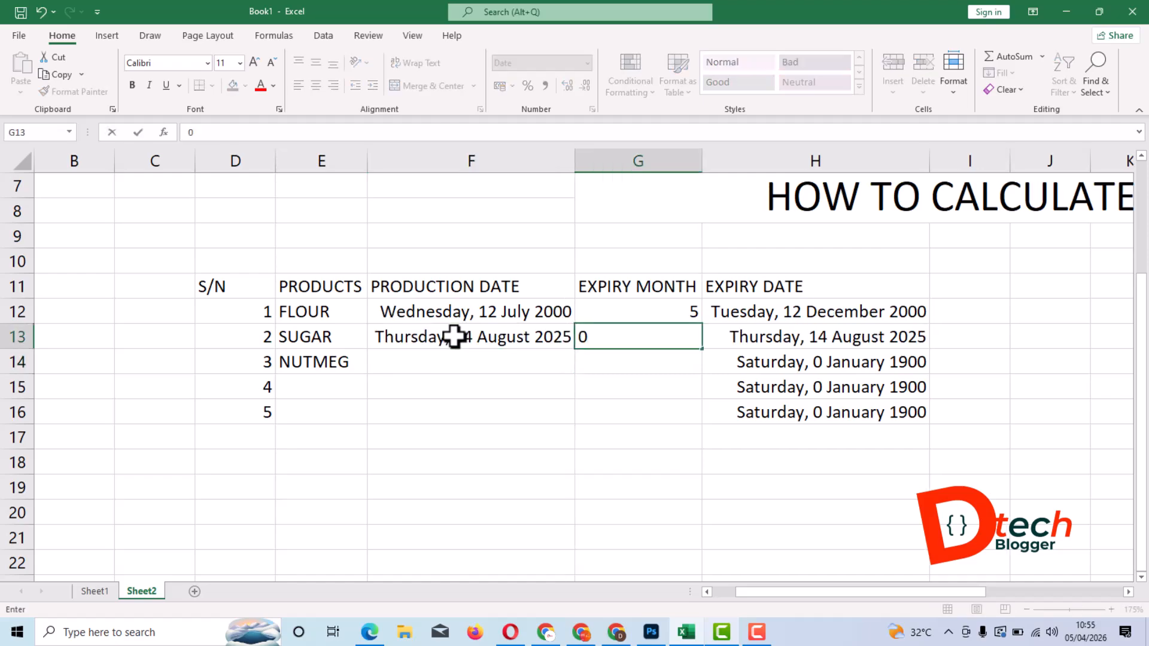
{"action": "key", "text": "BackSpace"}
{"action": "type", "text": "8"}
{"action": "key", "text": "Return"}
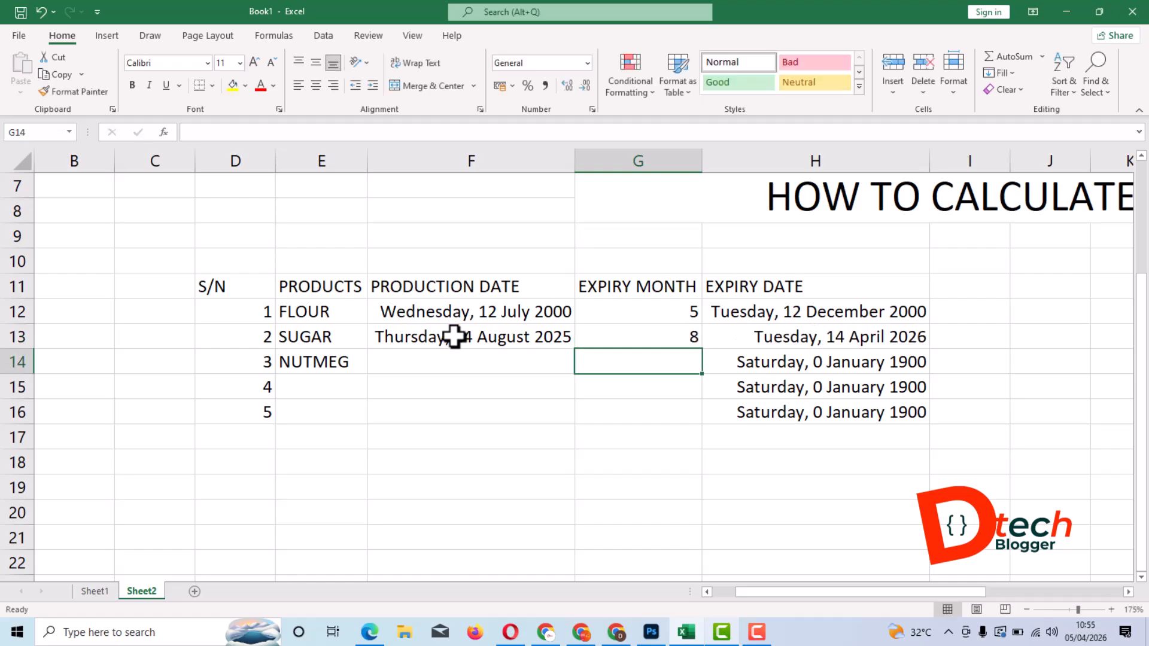
{"action": "left_click", "coordinate": [810, 336]}
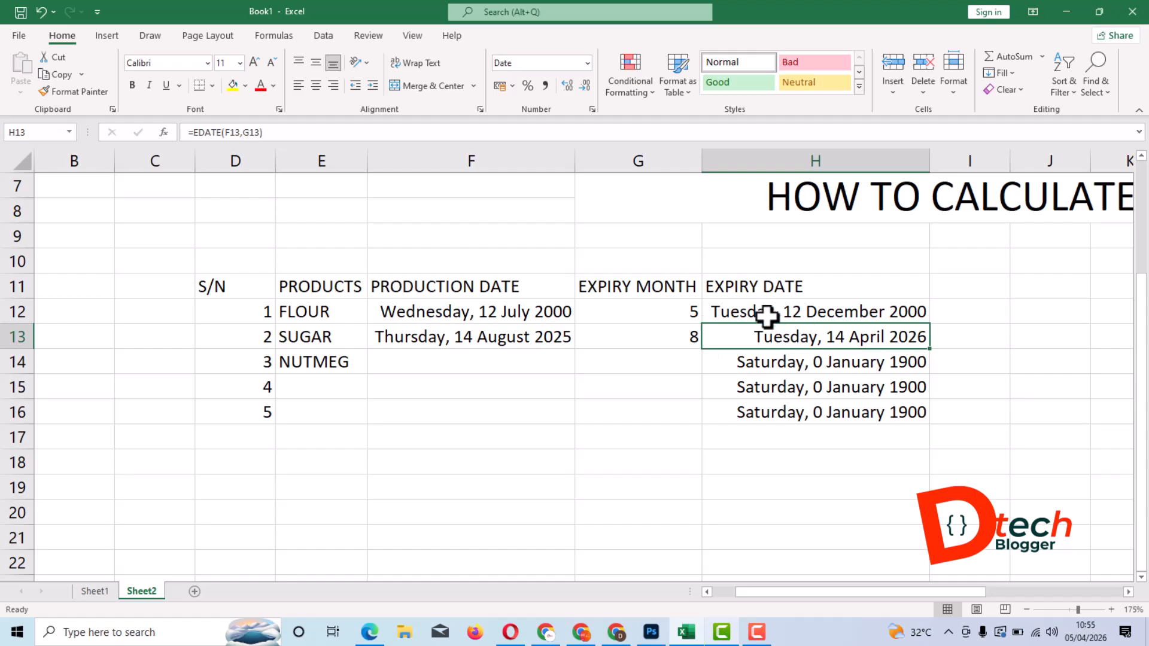
- Enter 20/5/2025 as NUTMEG's production date in F14 and 10 as its expiry month in G14
{"action": "left_click", "coordinate": [439, 362]}
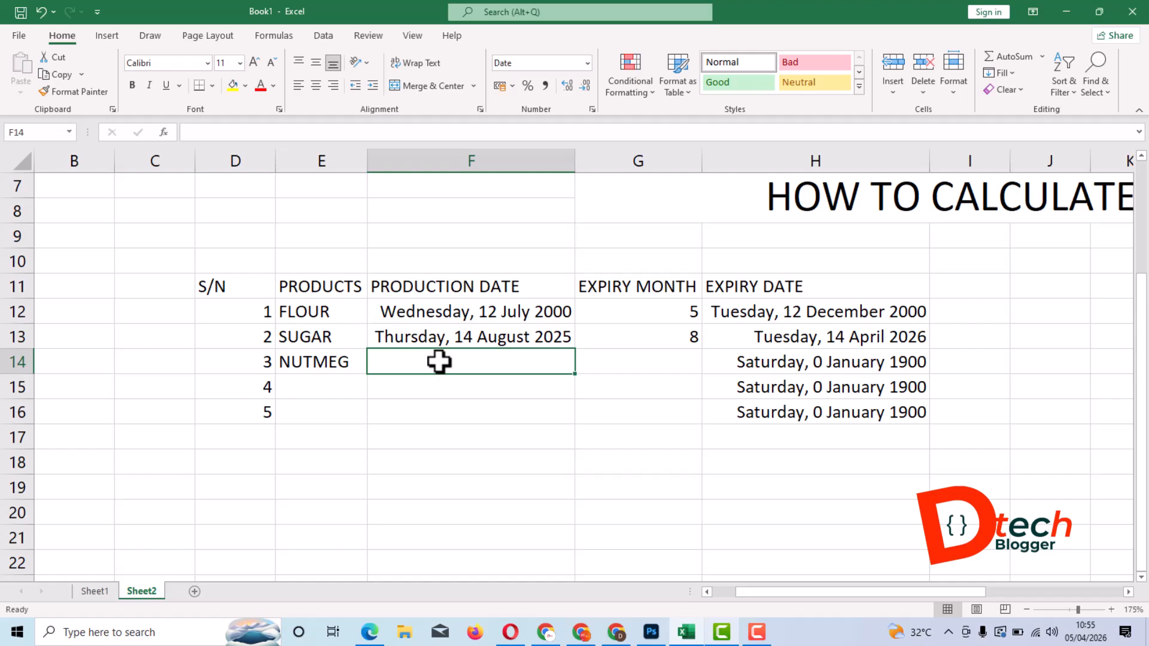
{"action": "type", "text": "20/"}
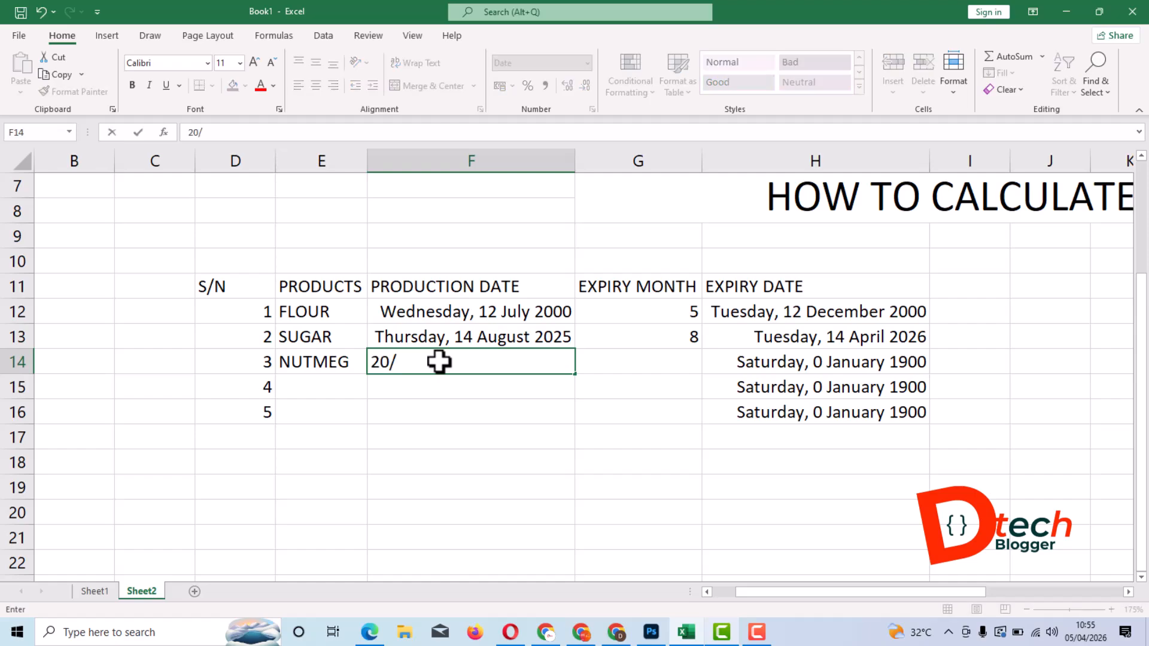
{"action": "type", "text": "5"}
{"action": "key", "text": "Return"}
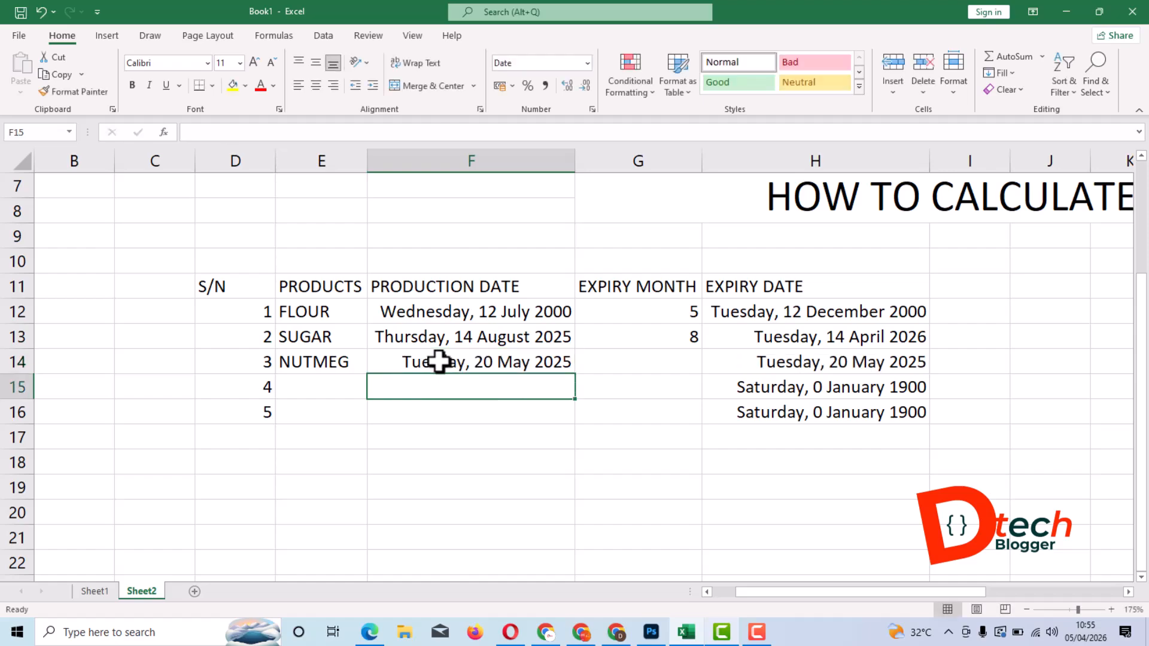
{"action": "key", "text": "Up"}
{"action": "key", "text": "Right"}
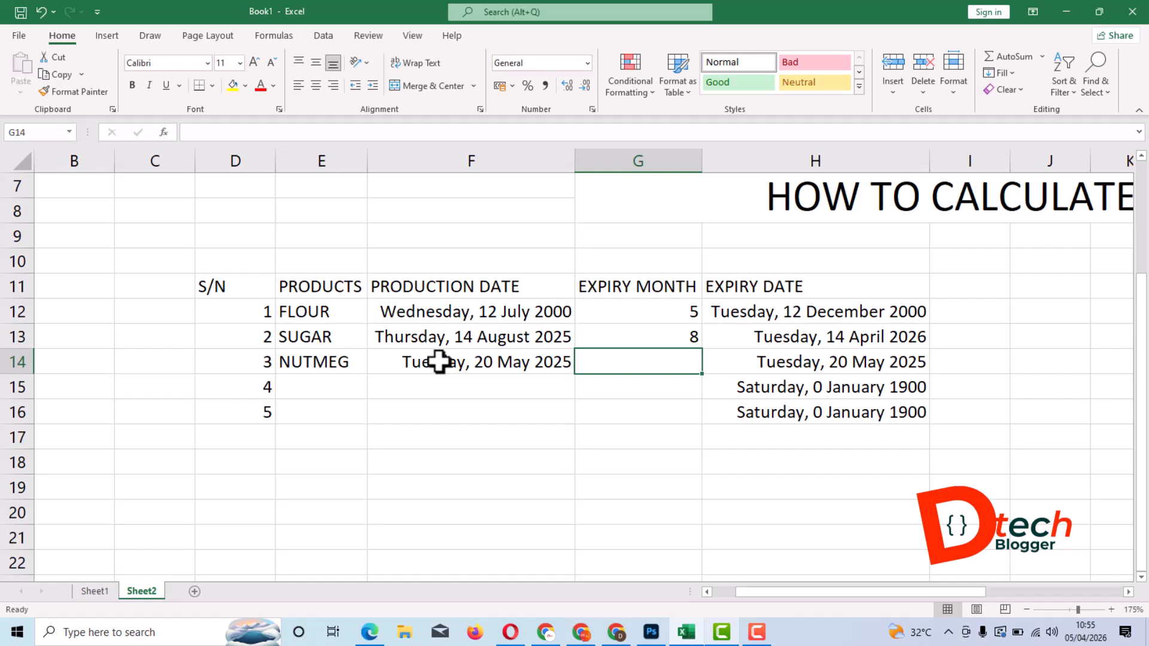
{"action": "type", "text": "10"}
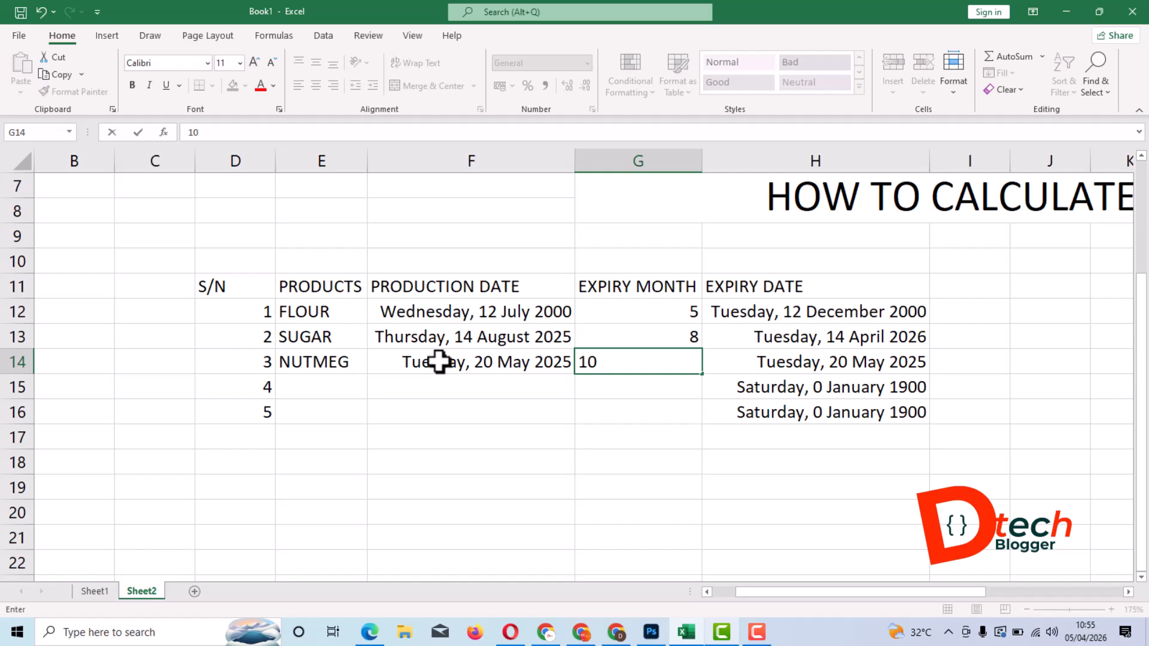
{"action": "key", "text": "Return"}
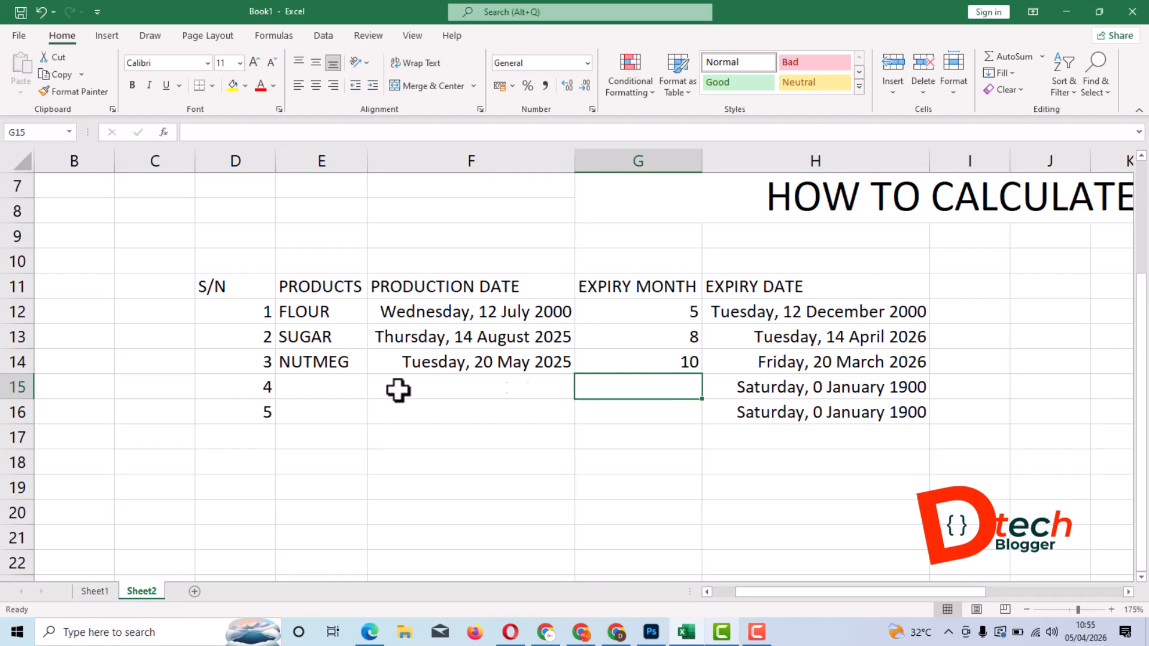
- Format the range D11:H16 as a table with headers, using an orange Medium table style
{"action": "scroll", "coordinate": [328, 384], "scroll_direction": "down", "scroll_amount": 2}
{"action": "scroll", "coordinate": [567, 275], "scroll_direction": "down", "scroll_amount": 3}
{"action": "scroll", "coordinate": [665, 318], "scroll_direction": "up", "scroll_amount": 1}
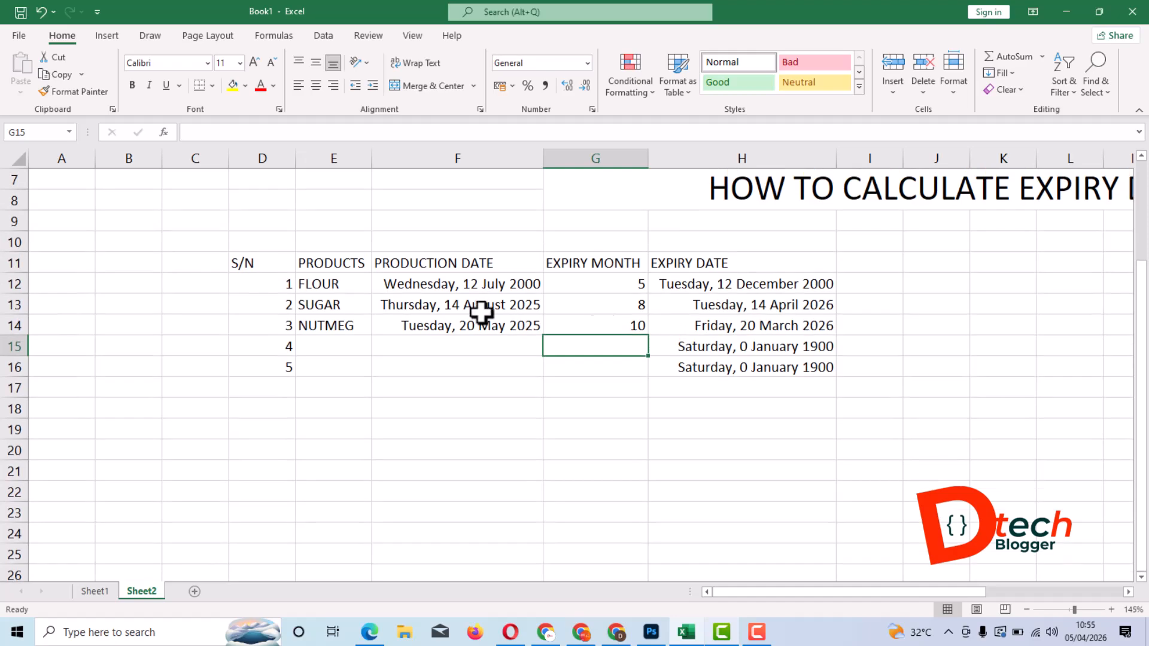
{"action": "scroll", "coordinate": [428, 311], "scroll_direction": "up", "scroll_amount": 2}
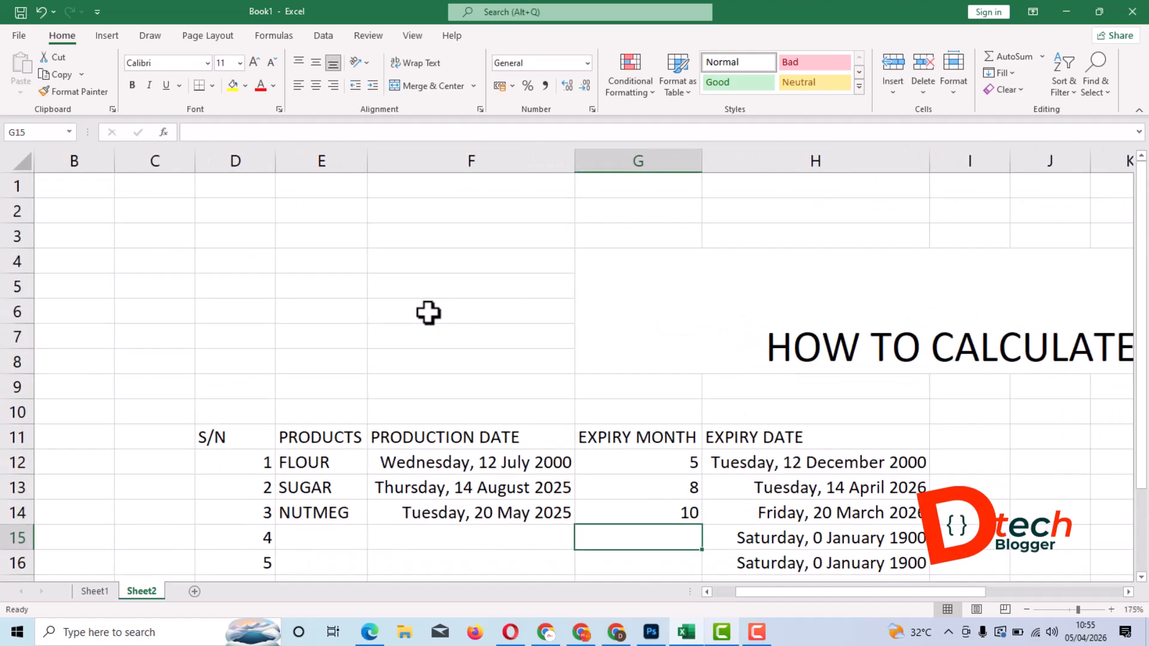
{"action": "scroll", "coordinate": [429, 313], "scroll_direction": "down", "scroll_amount": 2}
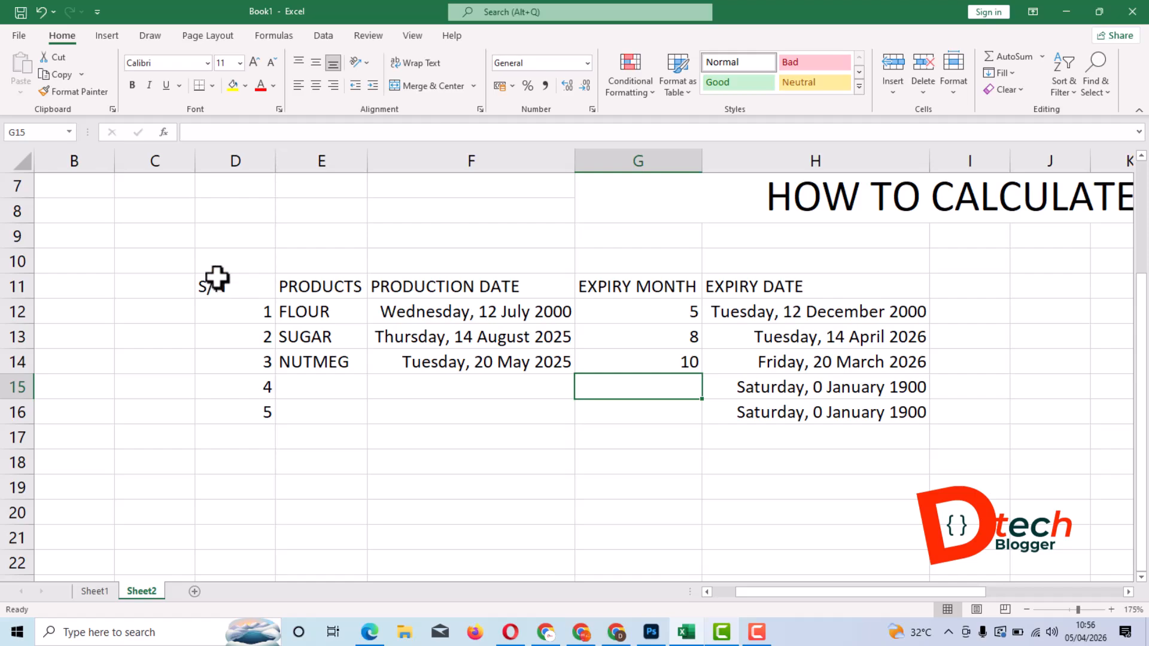
{"action": "left_click_drag", "start_coordinate": [211, 283], "coordinate": [866, 404]}
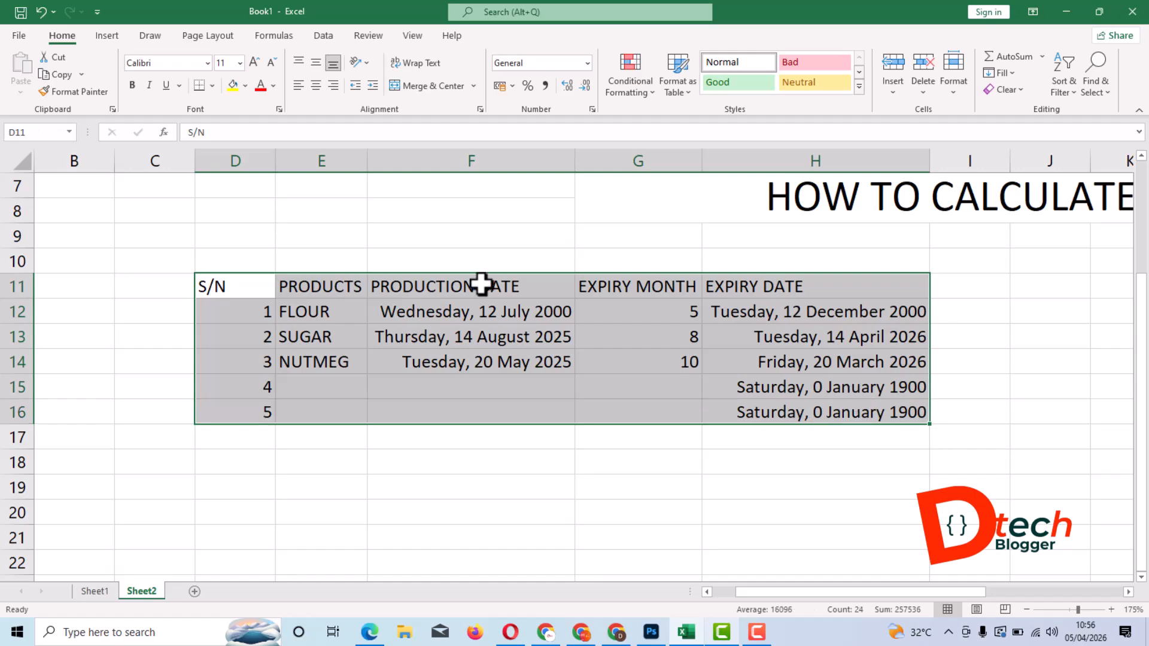
{"action": "left_click", "coordinate": [678, 87]}
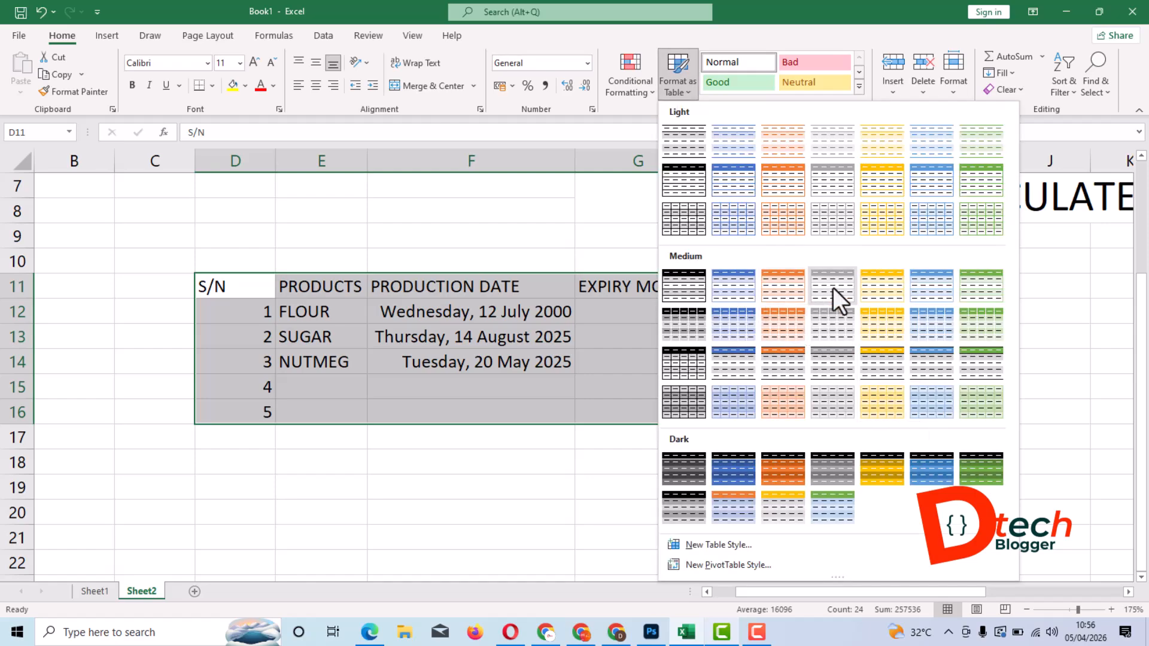
{"action": "left_click", "coordinate": [783, 291]}
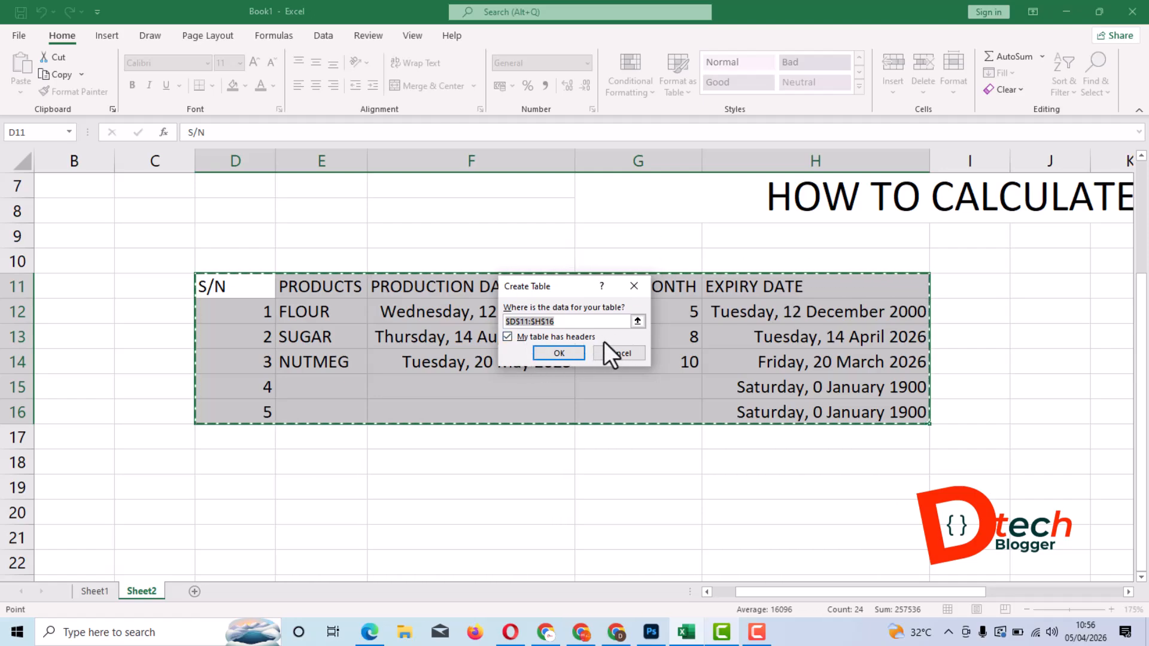
{"action": "left_click", "coordinate": [507, 336]}
{"action": "left_click", "coordinate": [565, 354]}
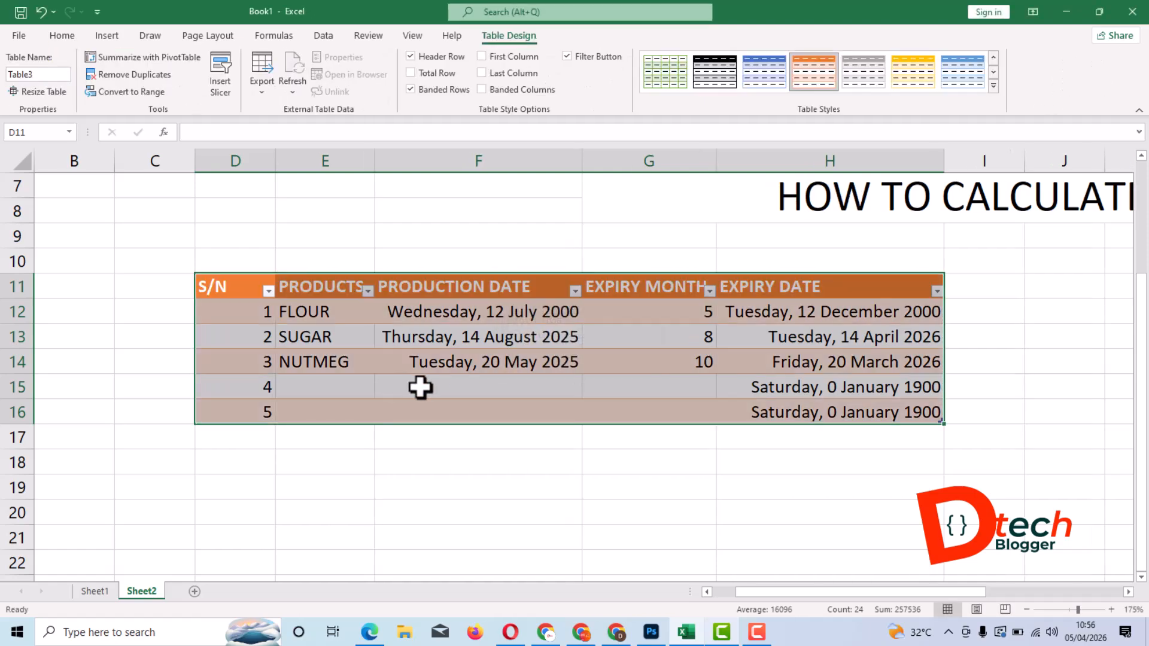
{"action": "left_click", "coordinate": [389, 490]}
- Filter the S/N column to exclude 4 and 5, keeping only rows 1, 2 and 3 of the table
{"action": "left_click", "coordinate": [323, 291]}
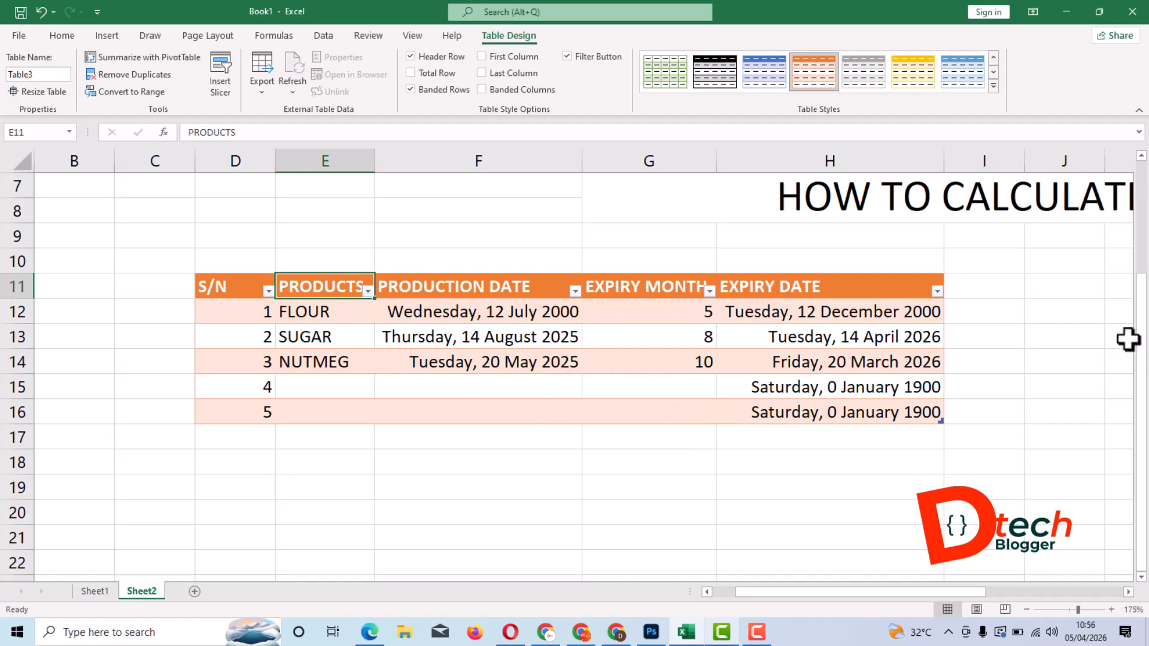
{"action": "left_click_drag", "start_coordinate": [1143, 338], "coordinate": [1144, 338]}
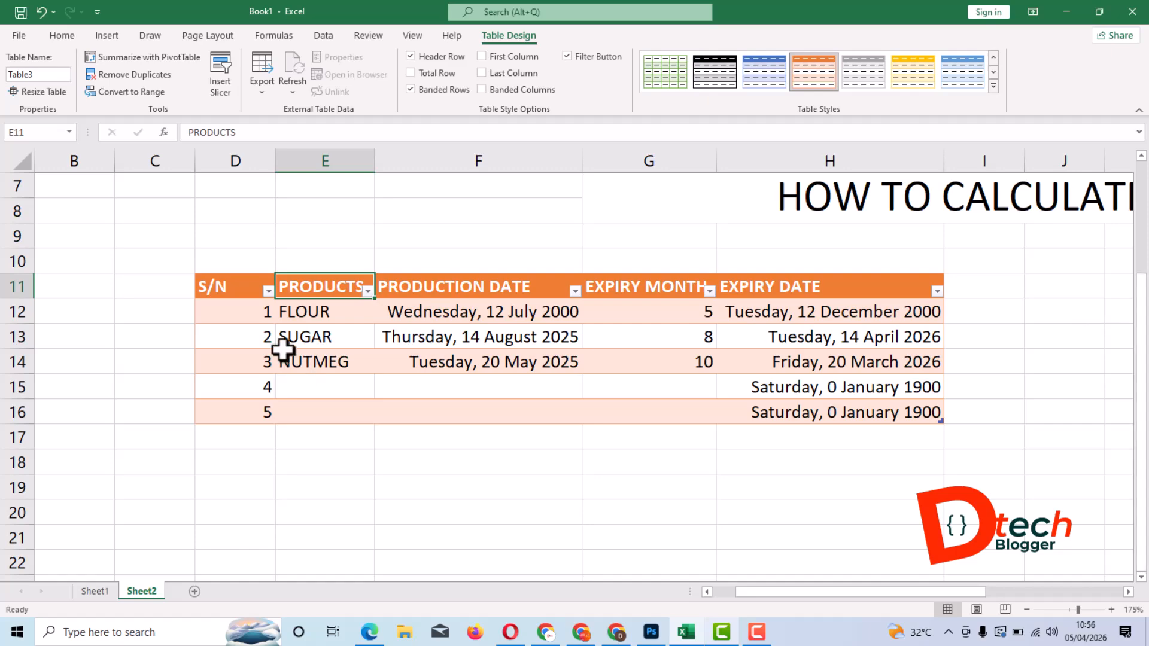
{"action": "left_click", "coordinate": [268, 290]}
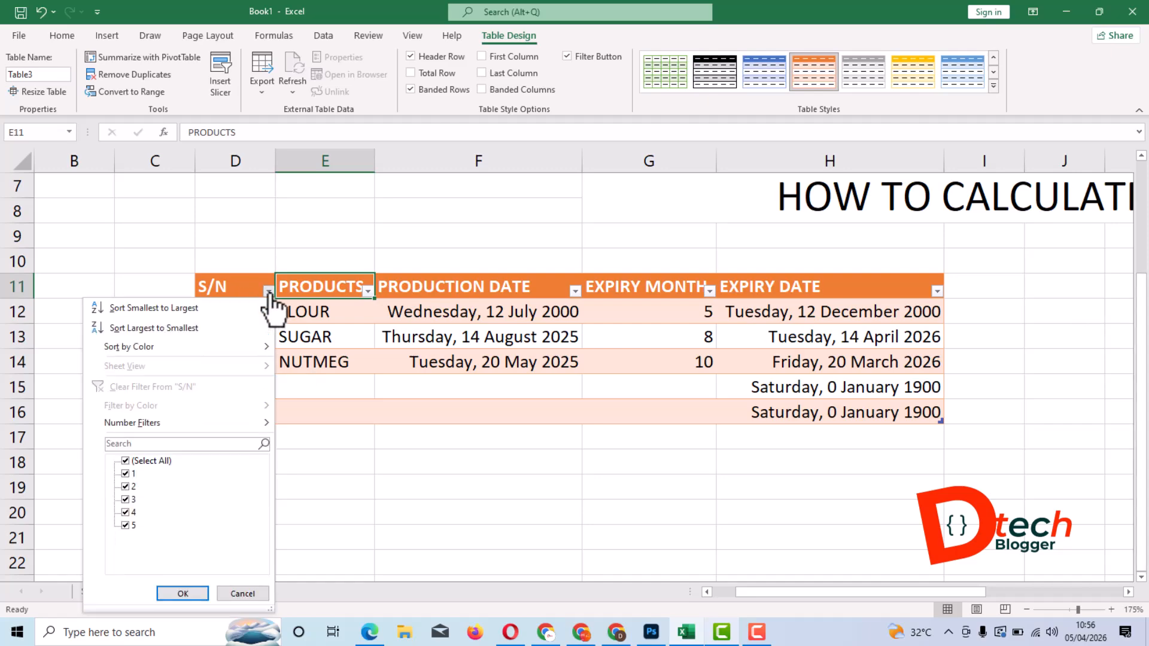
{"action": "left_click", "coordinate": [125, 526]}
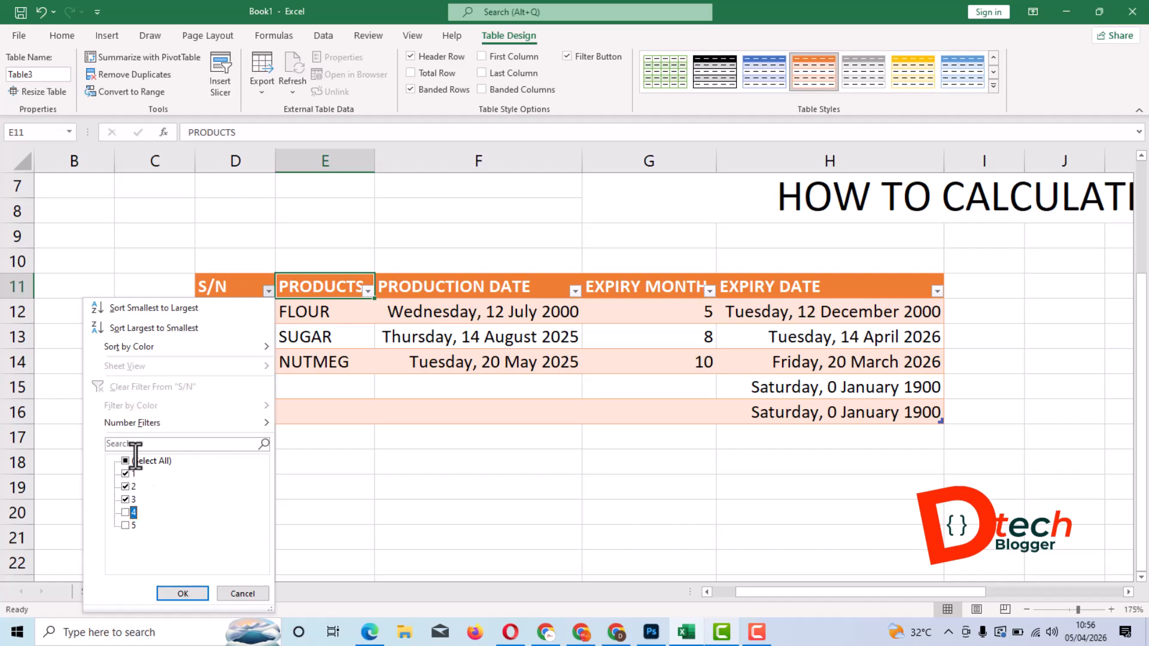
{"action": "left_click", "coordinate": [180, 593]}
{"action": "left_click", "coordinate": [494, 418]}
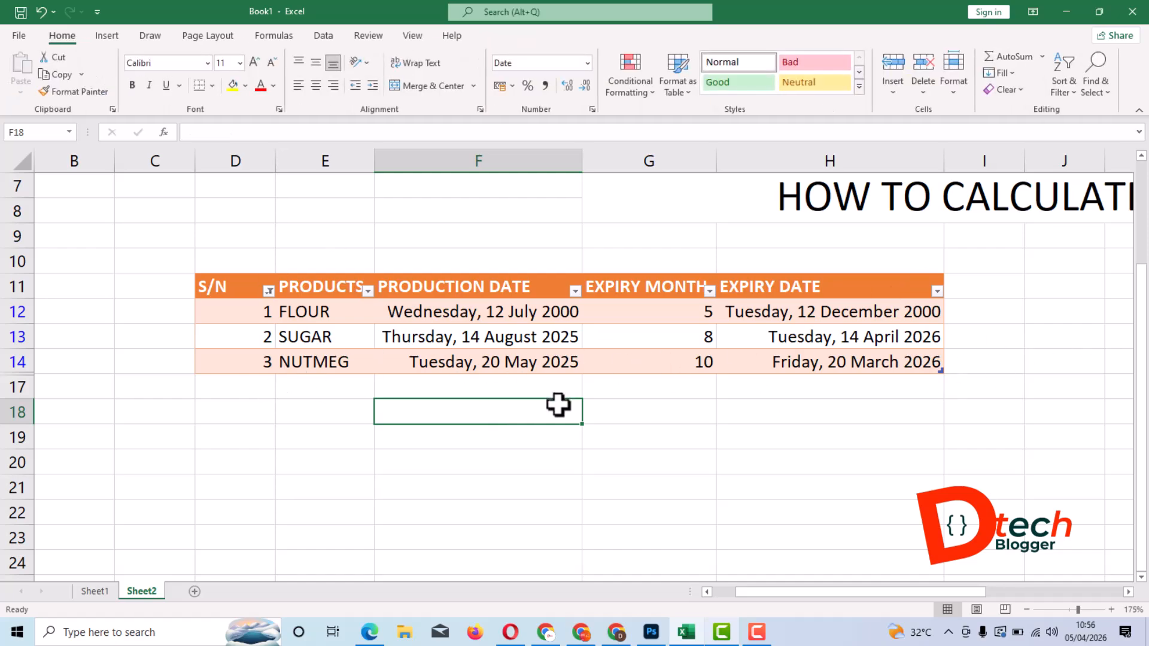
{"action": "scroll", "coordinate": [475, 363], "scroll_direction": "down", "scroll_amount": 5, "text": "ctrl"}
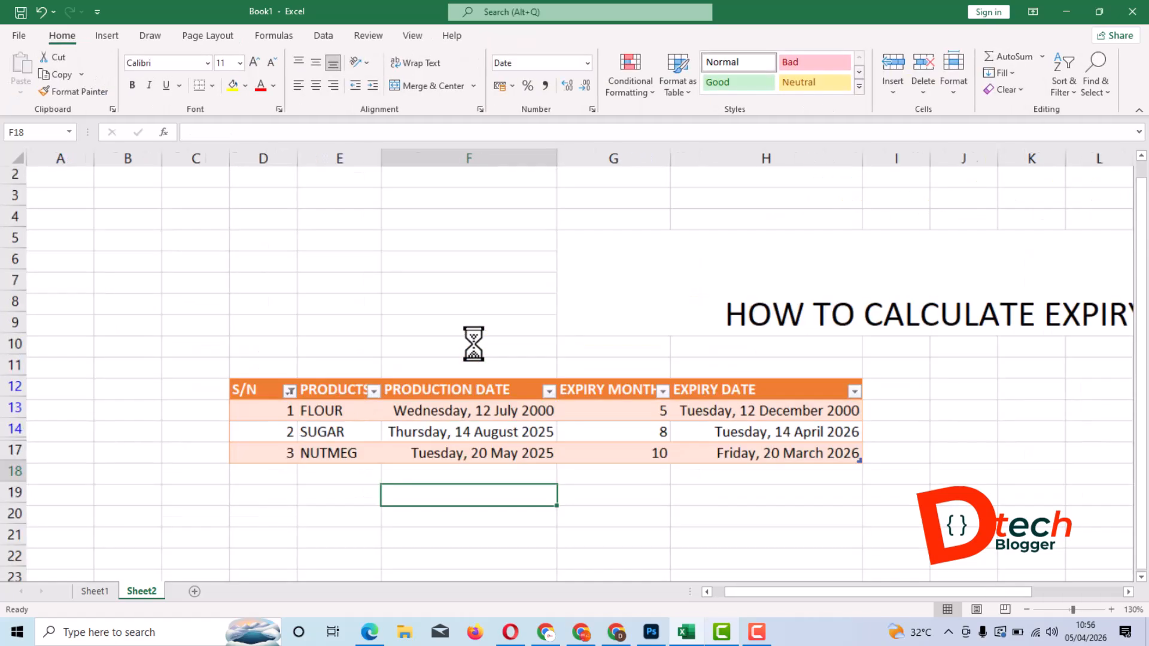